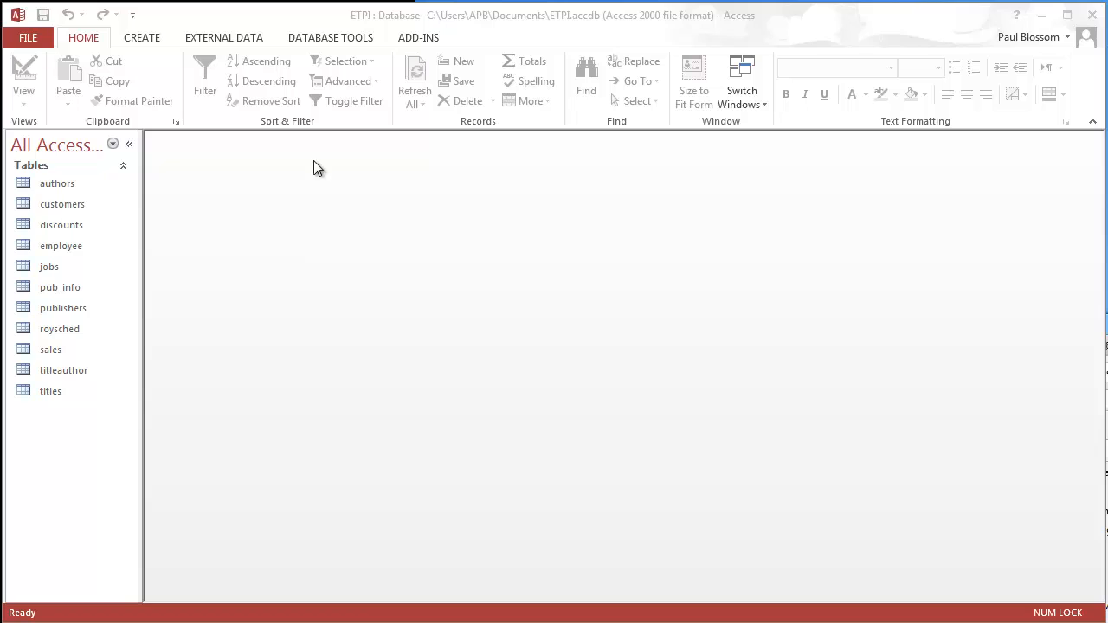
Review how the titles, titleauthor and authors tables are linked in the Relationships window and close it
left_click(323, 44)
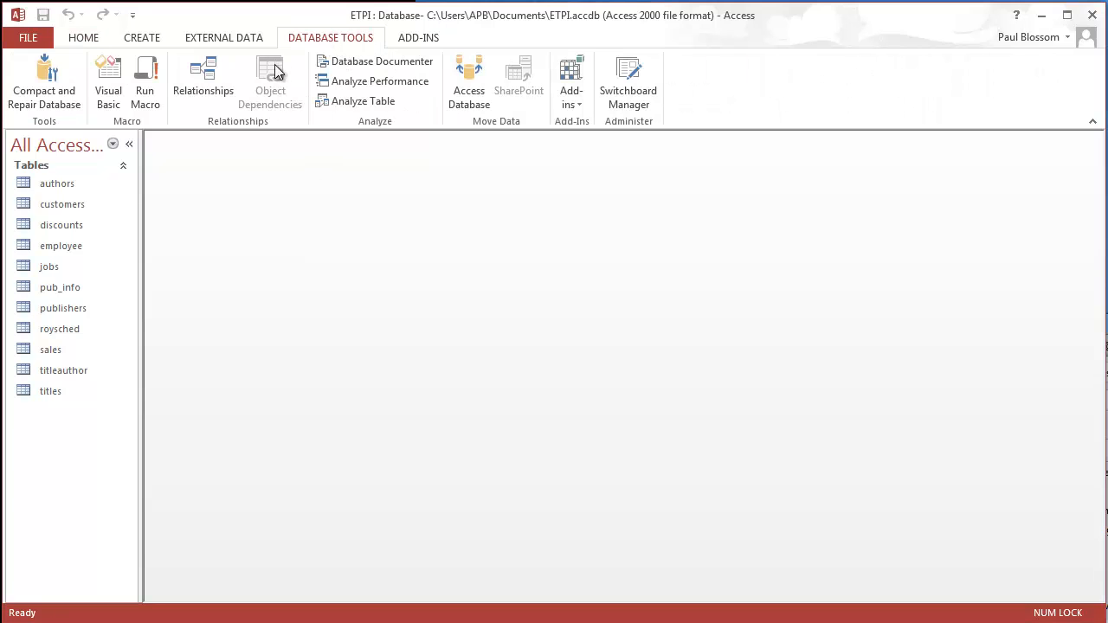
left_click(204, 81)
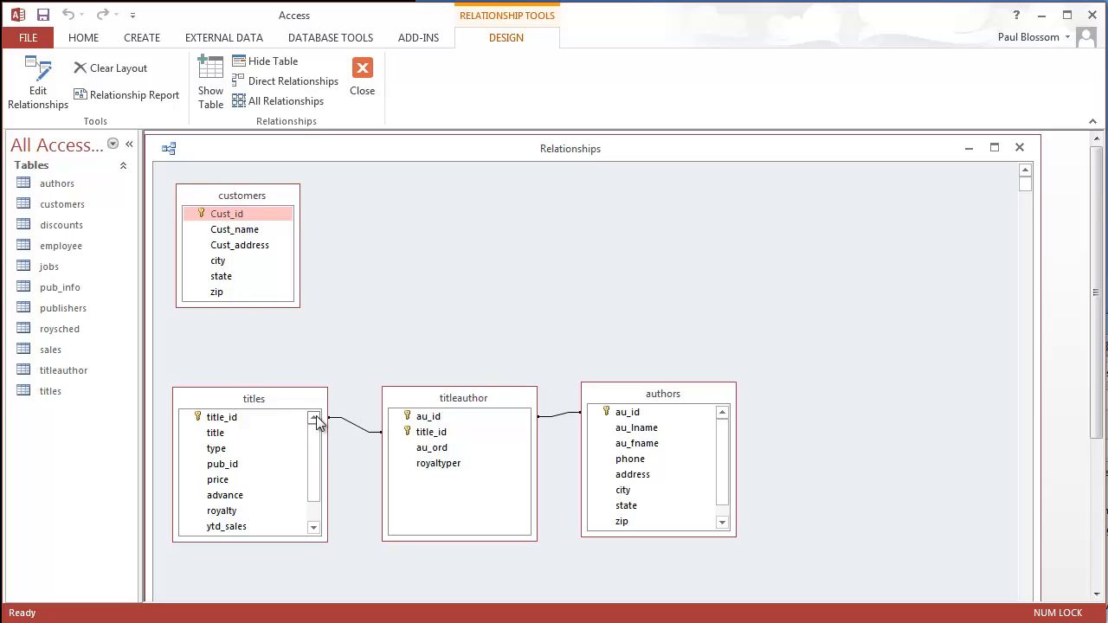
left_click(1019, 149)
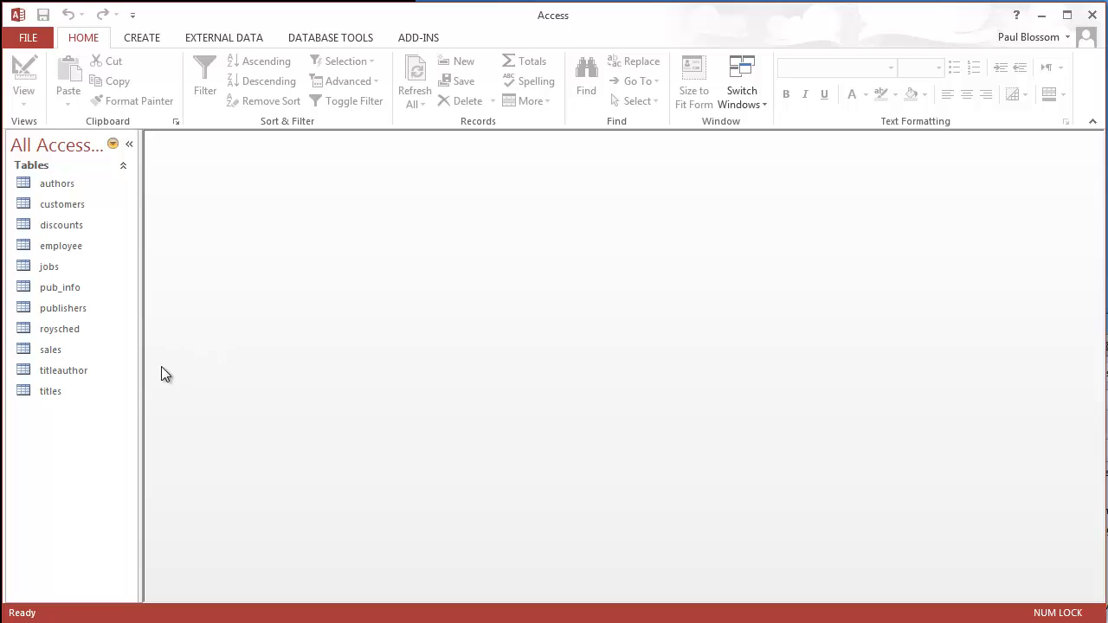
Open the titles table in datasheet view, review its records and close it
left_click(47, 396)
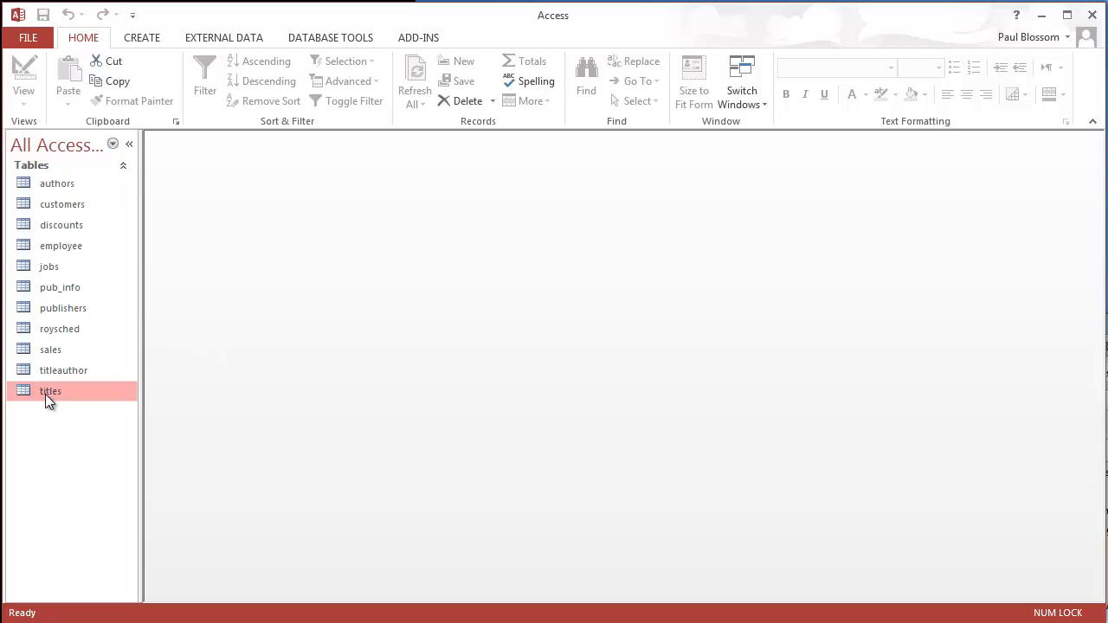
double_click(45, 394)
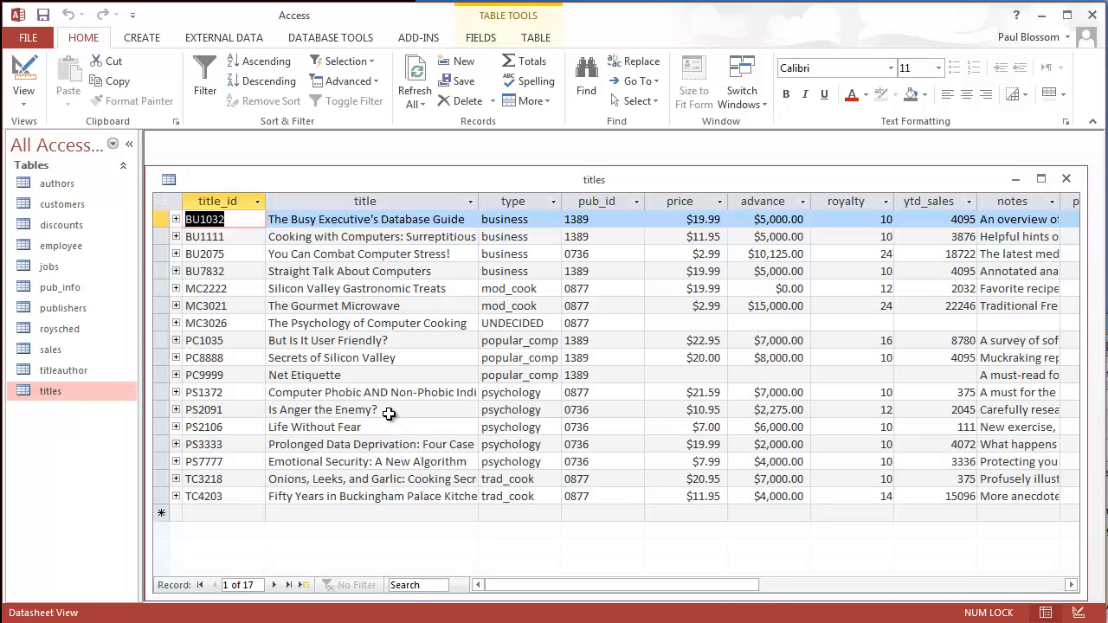
left_click_drag(519, 585, 447, 611)
left_click(1066, 178)
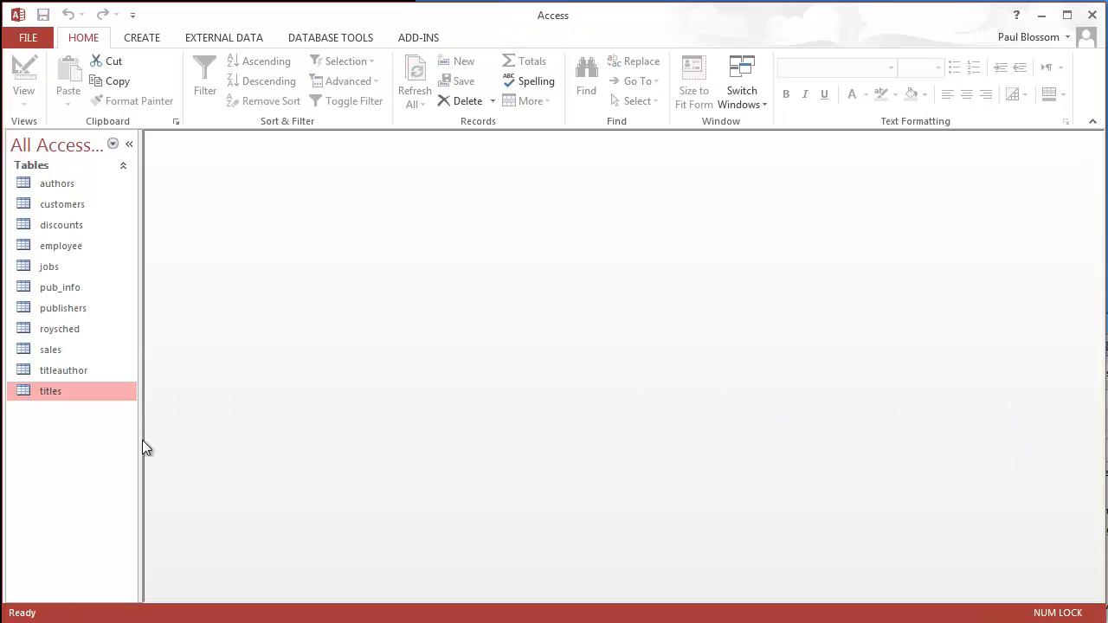
Create a form based on the titles table and close the Property Sheet
left_click(139, 39)
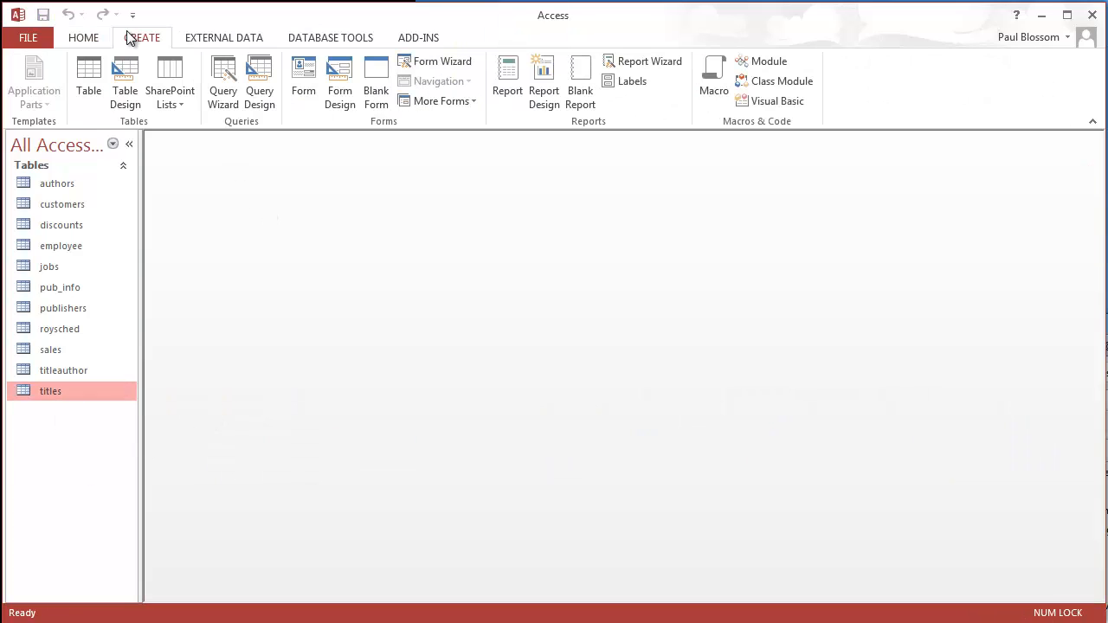
left_click(304, 79)
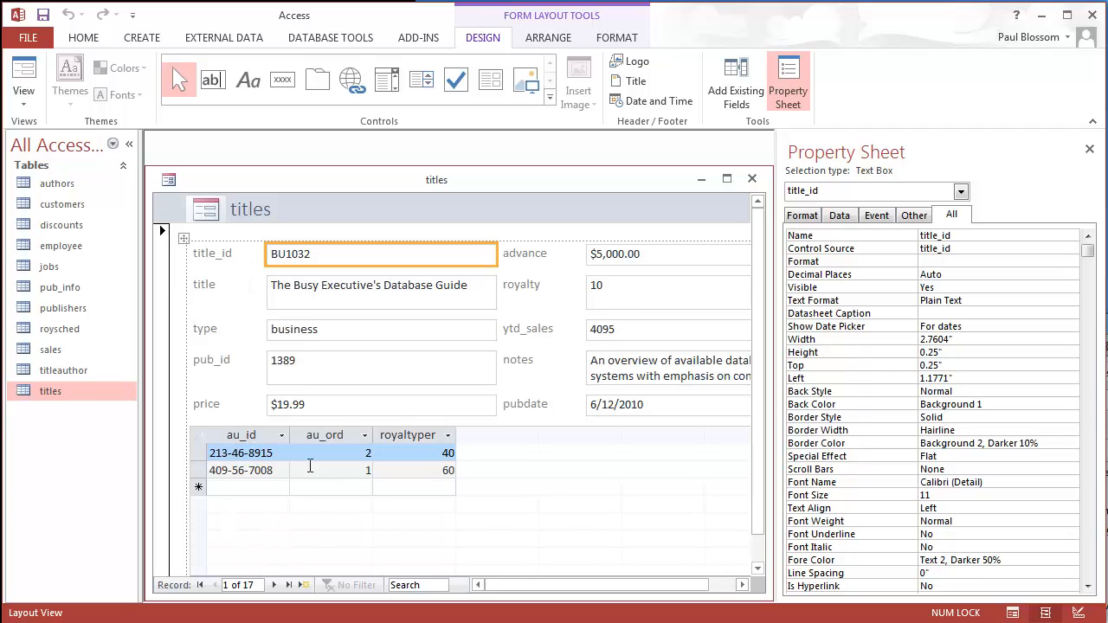
left_click(1091, 151)
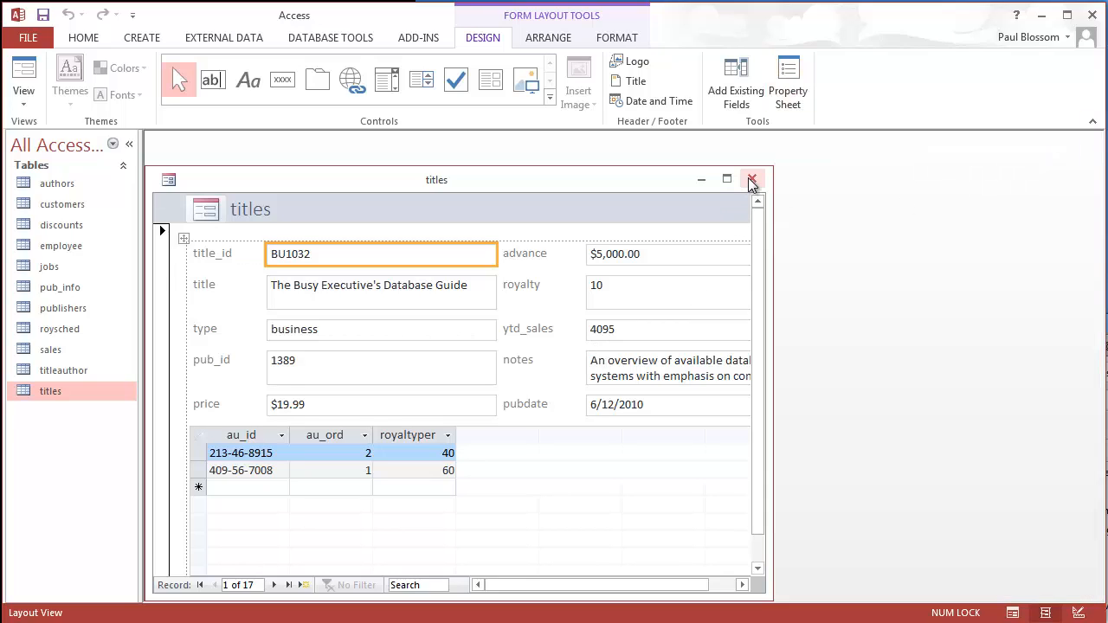
Delete the author subform from the titles form, then widen and extend the form window to show both field columns
left_click(482, 425)
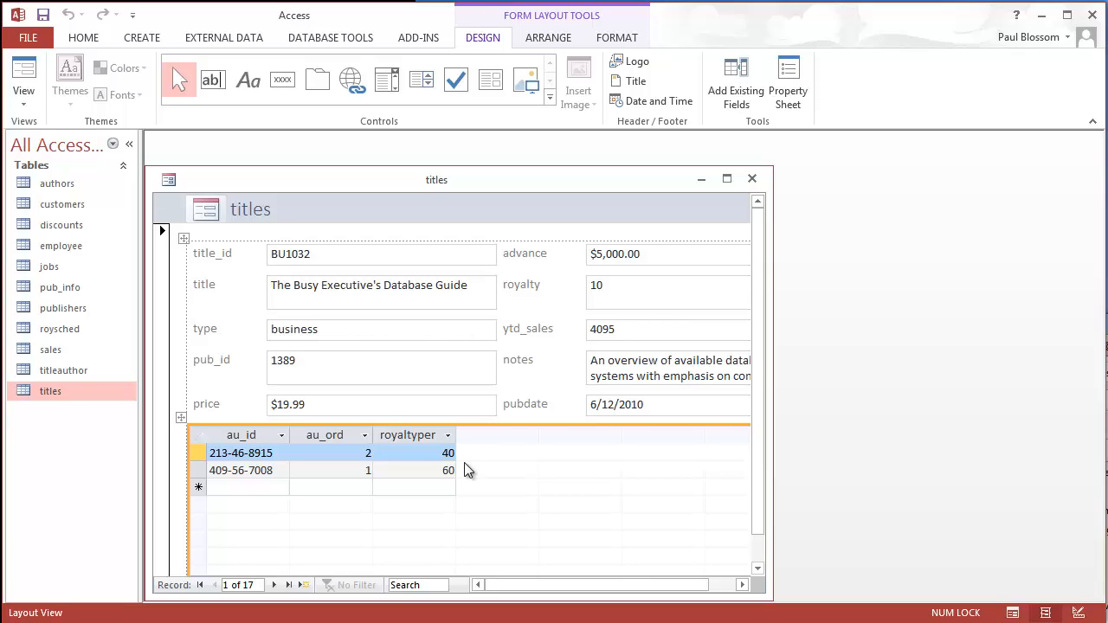
key("Delete")
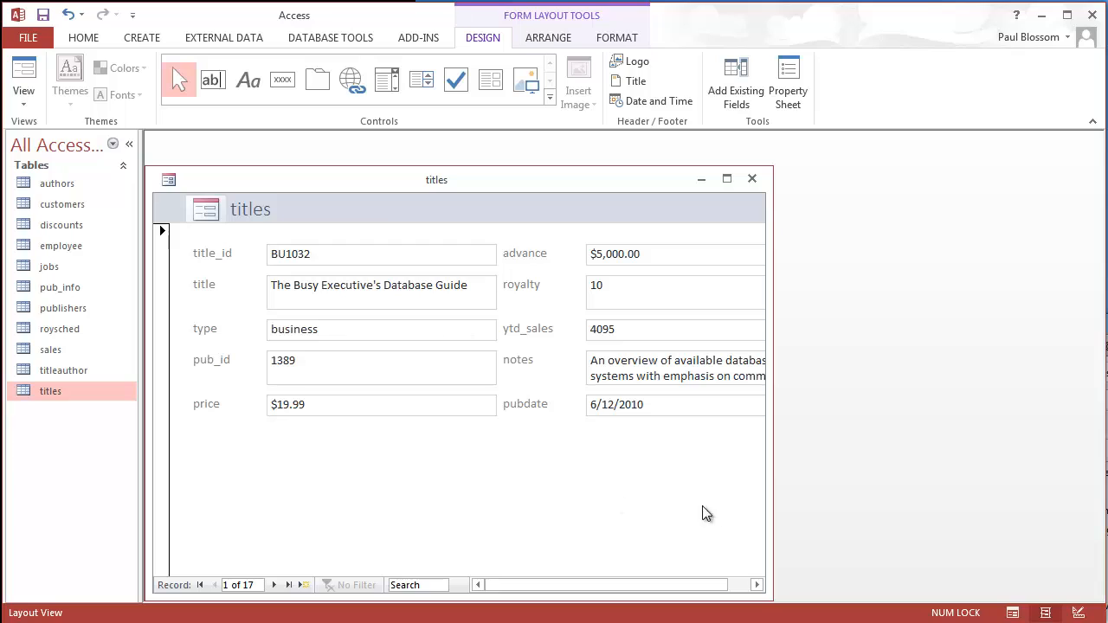
left_click_drag(769, 508, 938, 507)
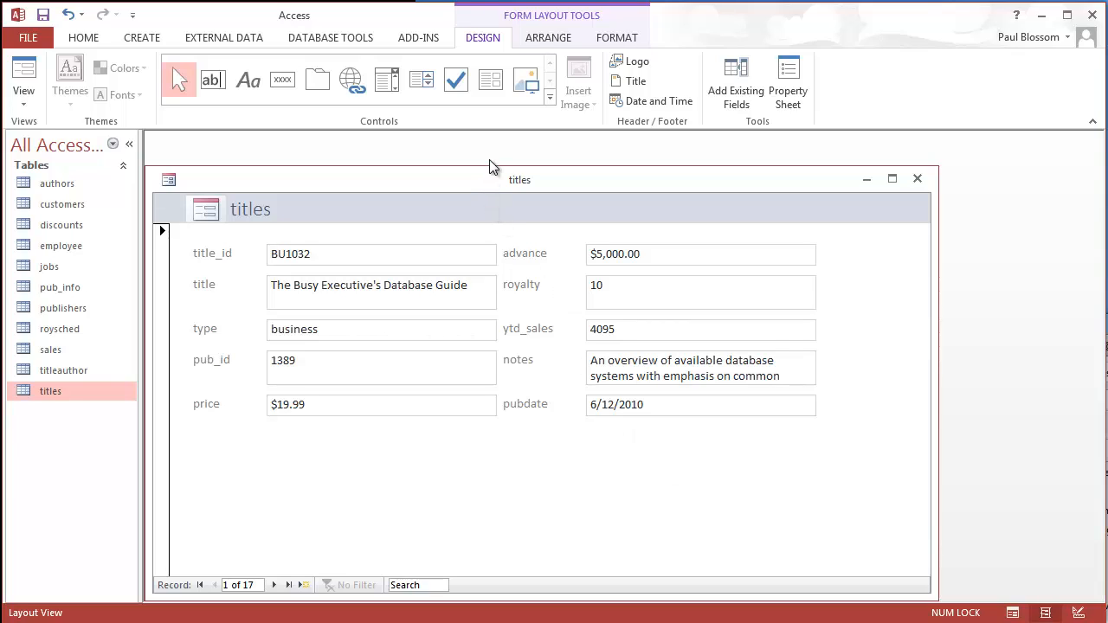
left_click_drag(488, 165, 490, 141)
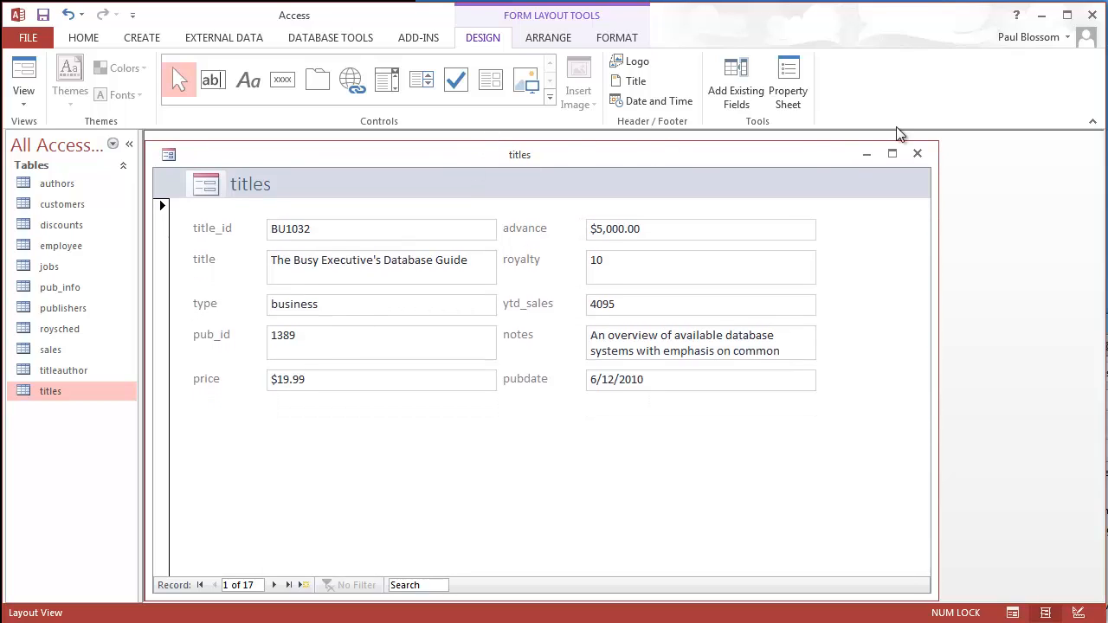
Save the titles form as frmTitles and close it
right_click(453, 155)
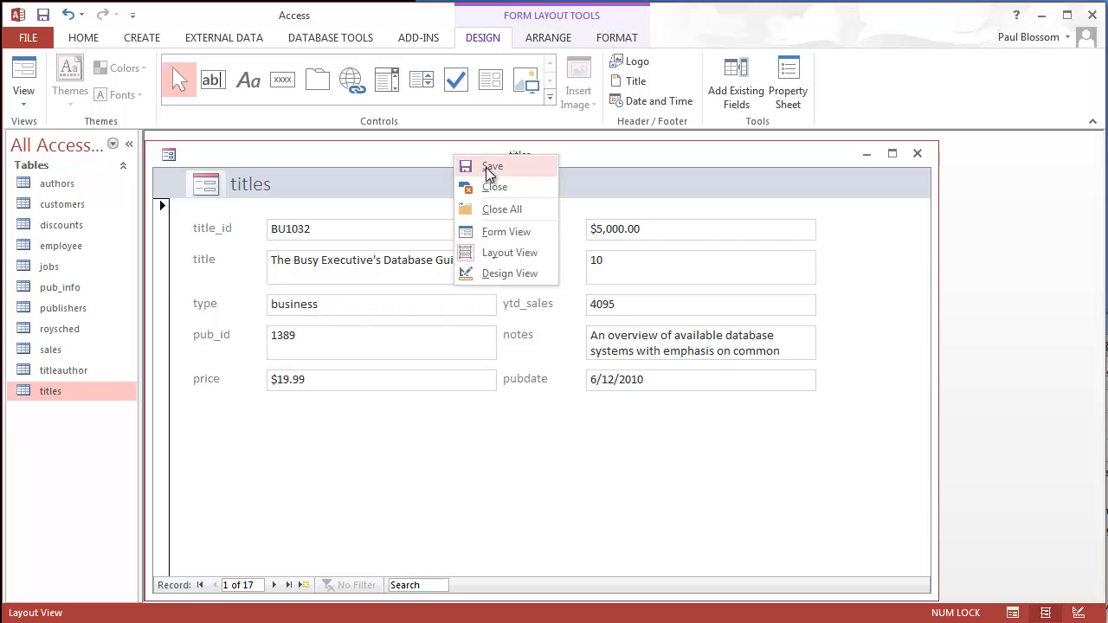
left_click(487, 167)
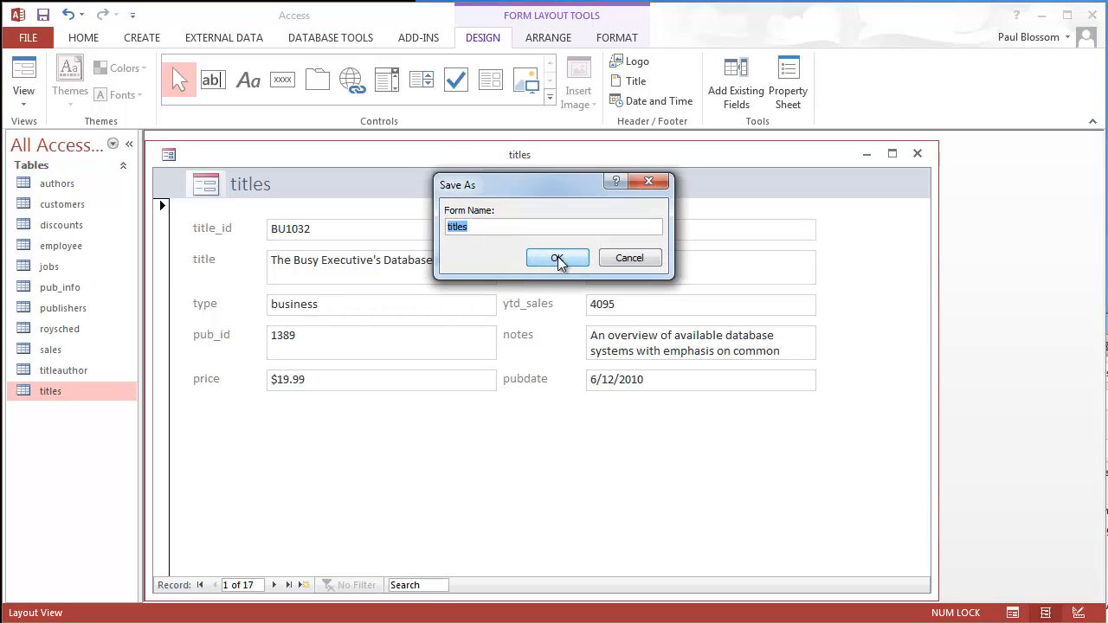
left_click(481, 230)
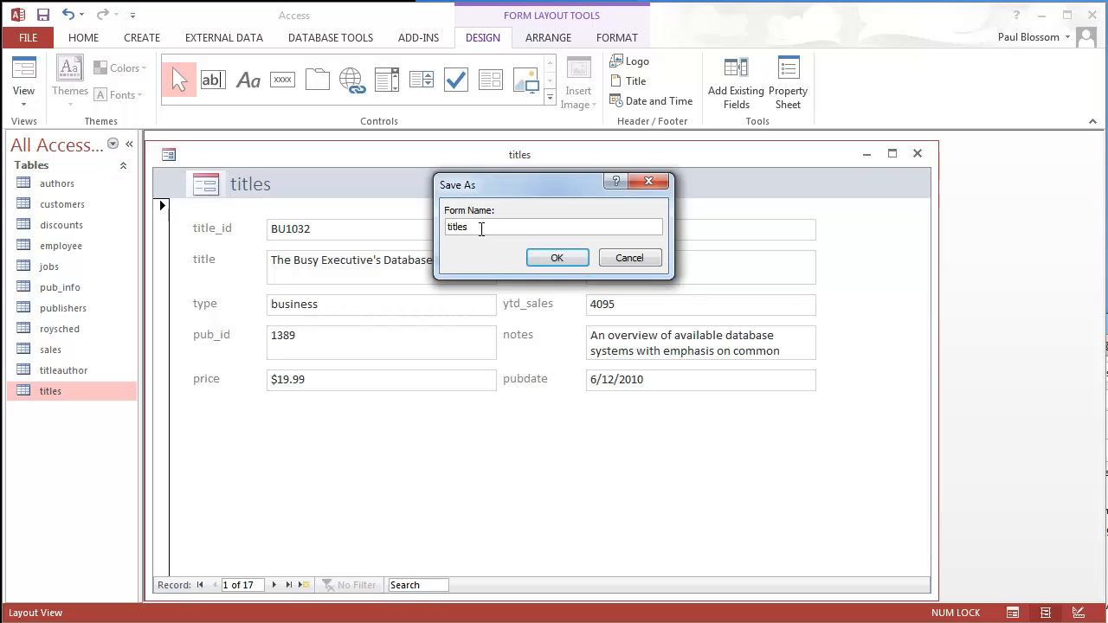
key("Home")
type("frmT")
key("Delete")
key("Return")
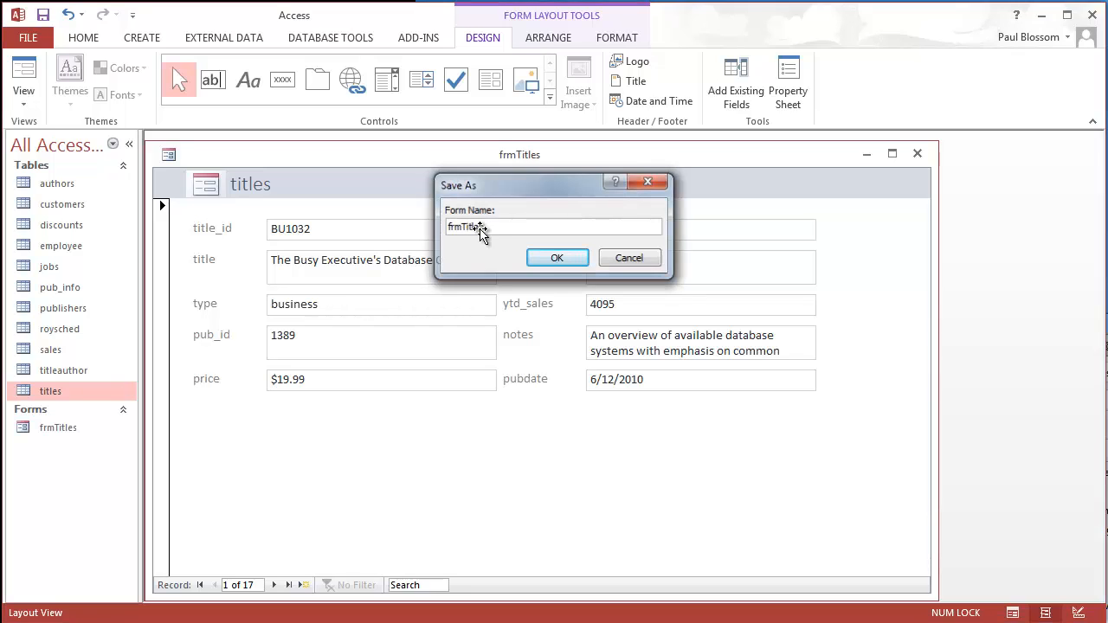
left_click(563, 257)
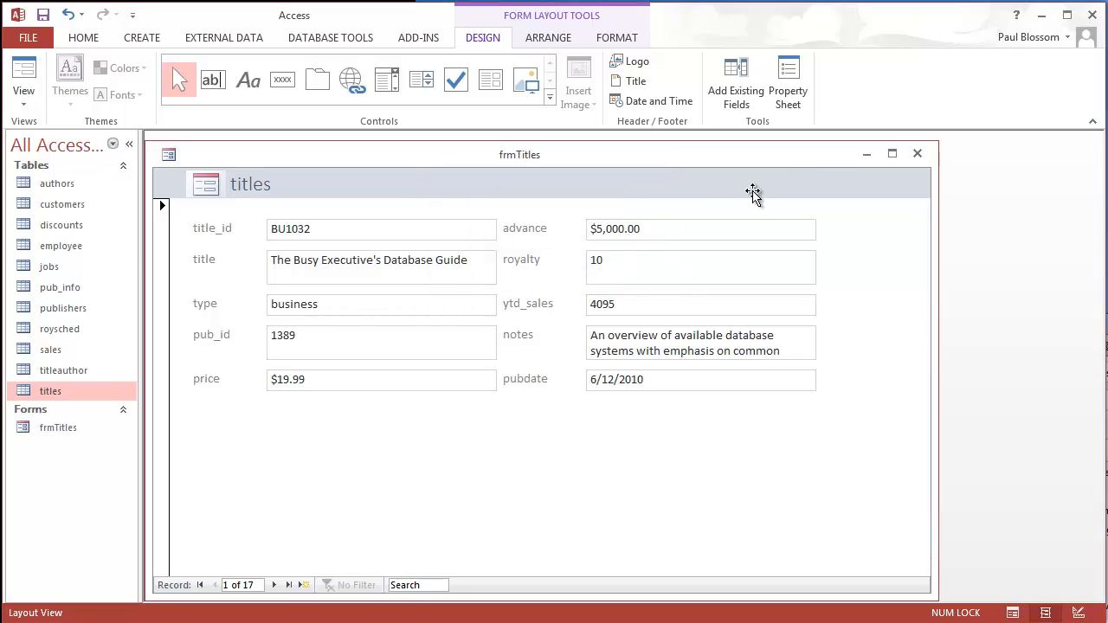
left_click(919, 154)
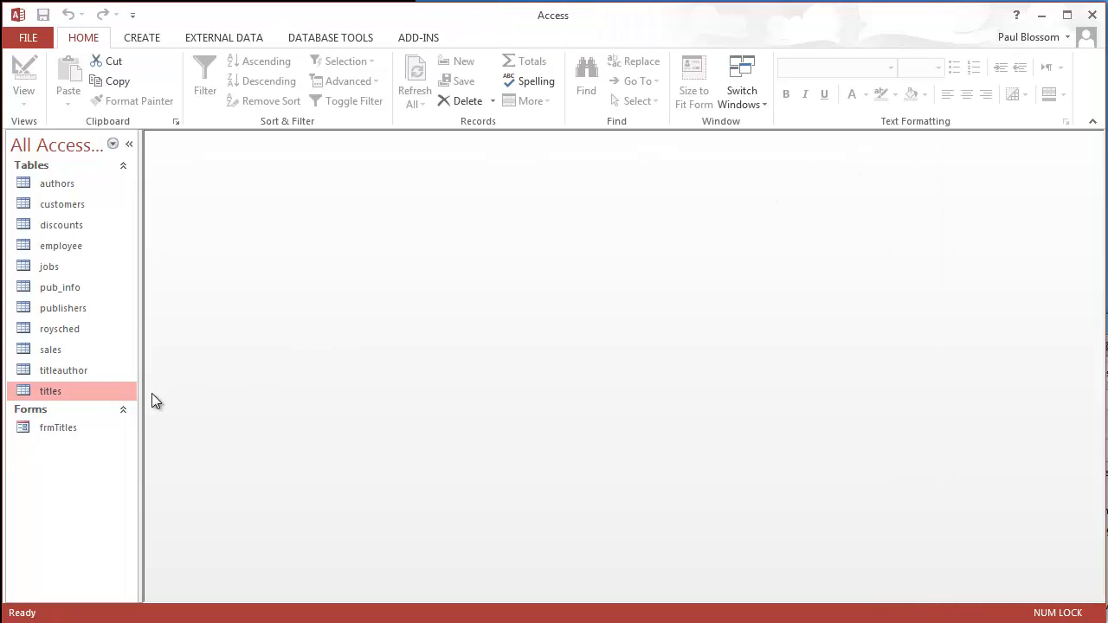
Create a form based on the titleauthor table and change its au_id text box to a combo box
left_click(49, 374)
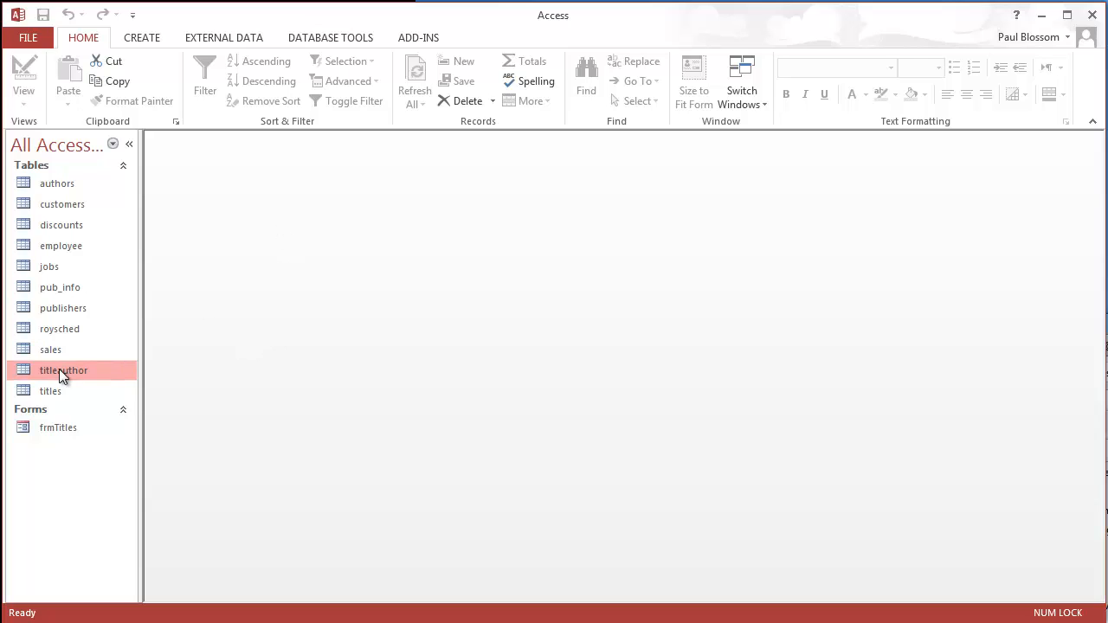
left_click(144, 40)
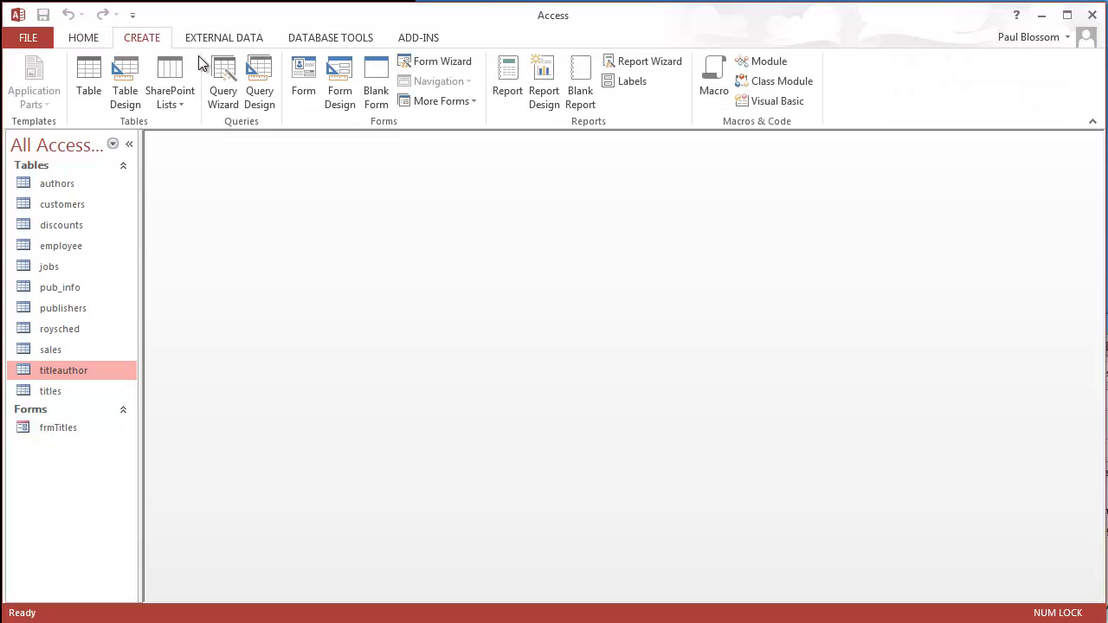
left_click(303, 76)
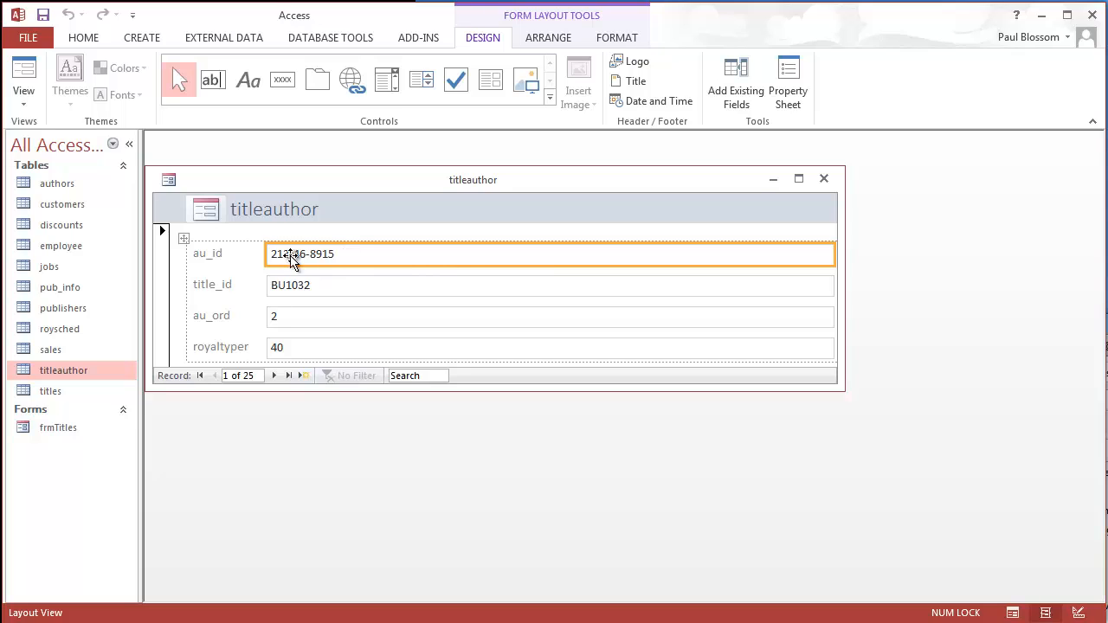
right_click(387, 253)
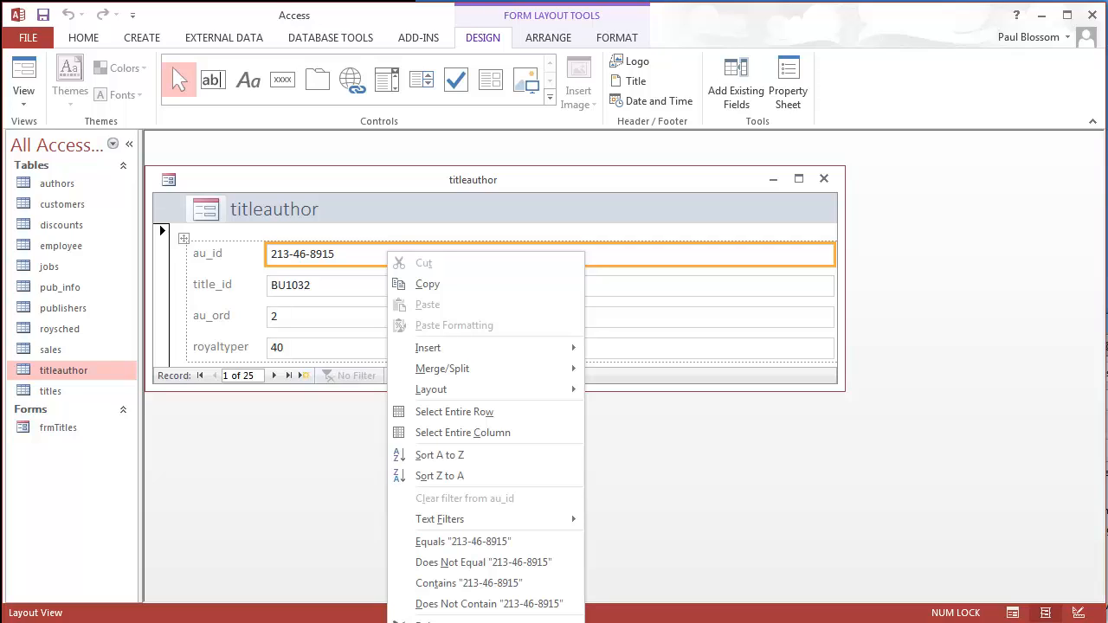
key("Escape")
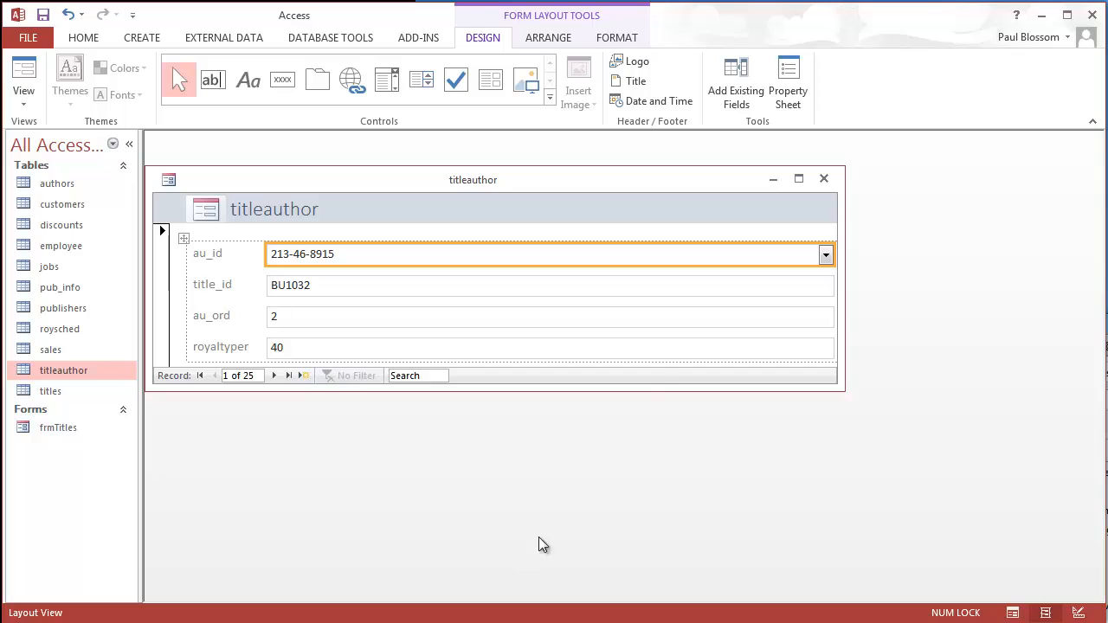
Set the Row Source of the au_id combo box to the authors table in its properties
right_click(663, 255)
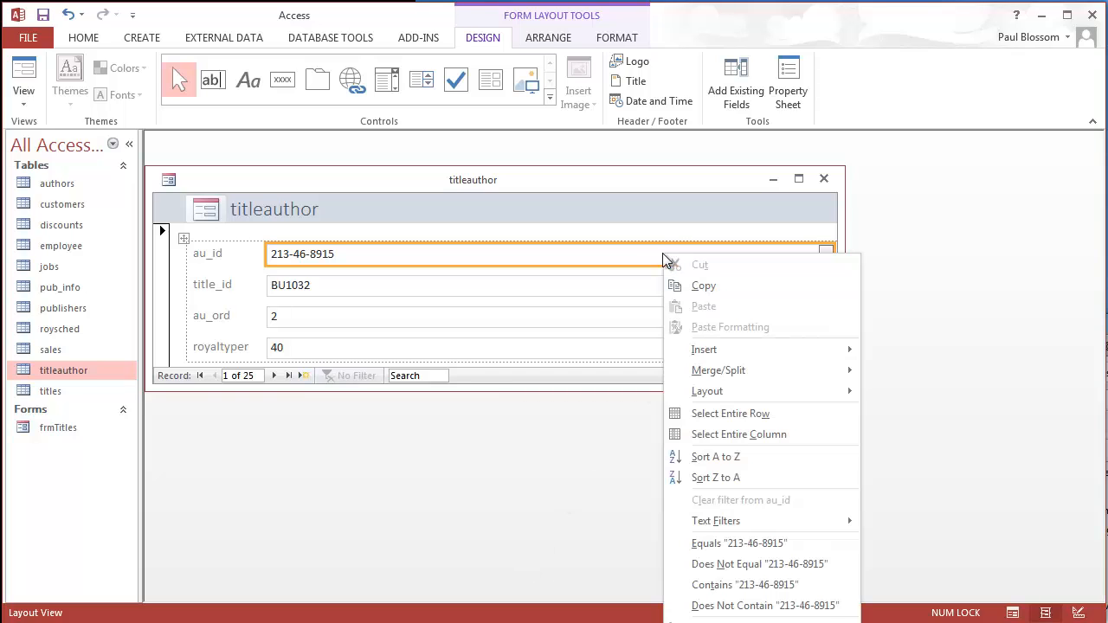
left_click(728, 622)
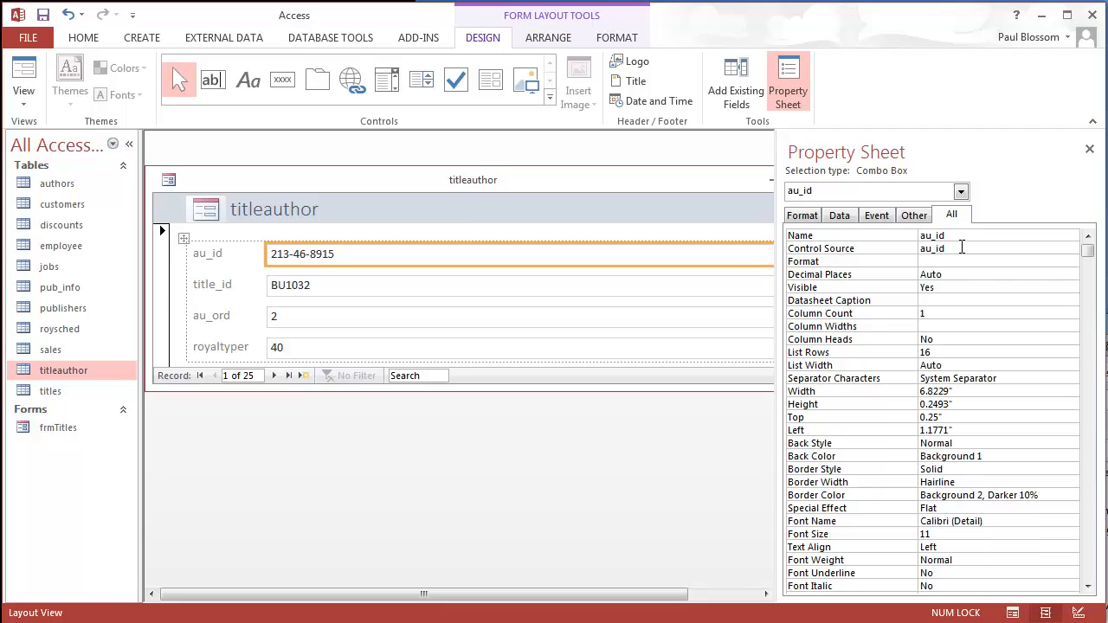
left_click(842, 219)
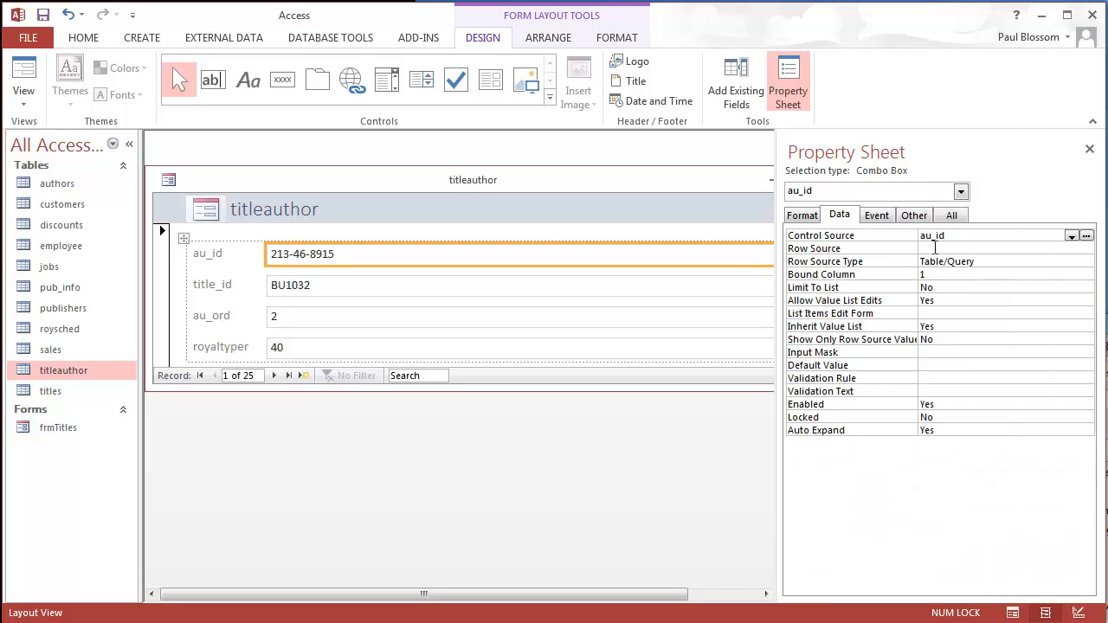
left_click(1005, 248)
left_click(1072, 250)
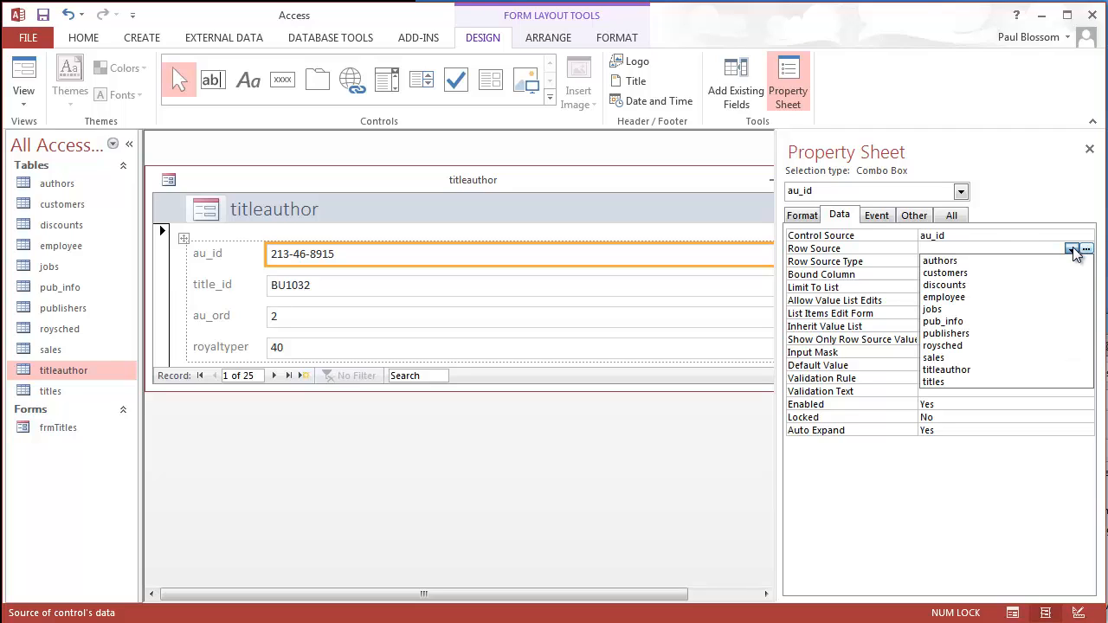
left_click(1024, 263)
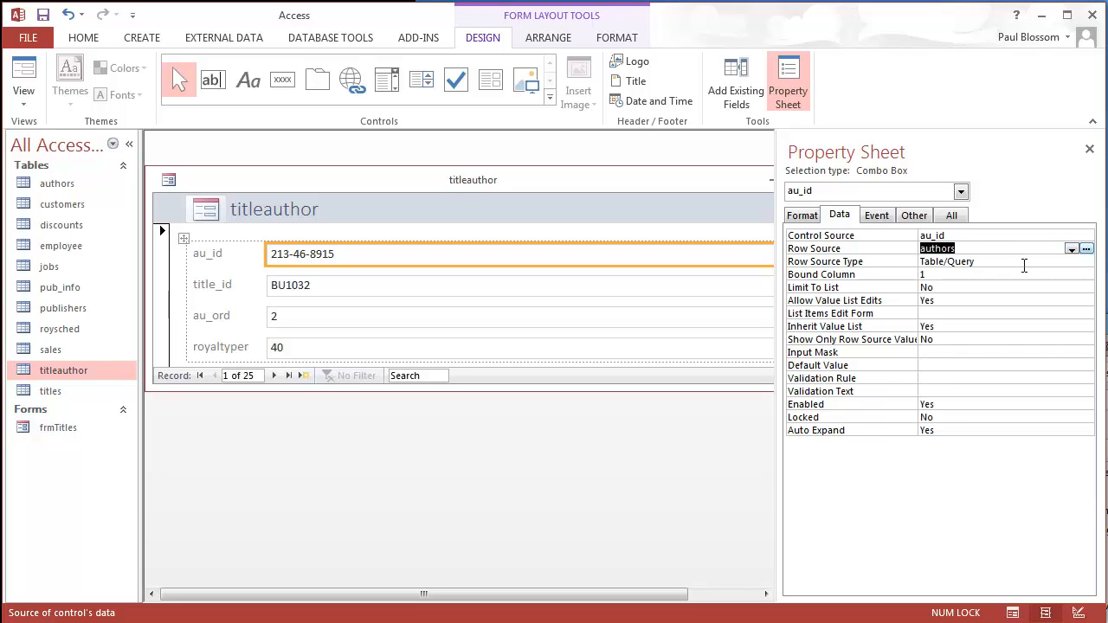
Build a query on the authors table with au_id, au_lname and au_fname and save it as the au_id combo box's Row Source
left_click(1087, 250)
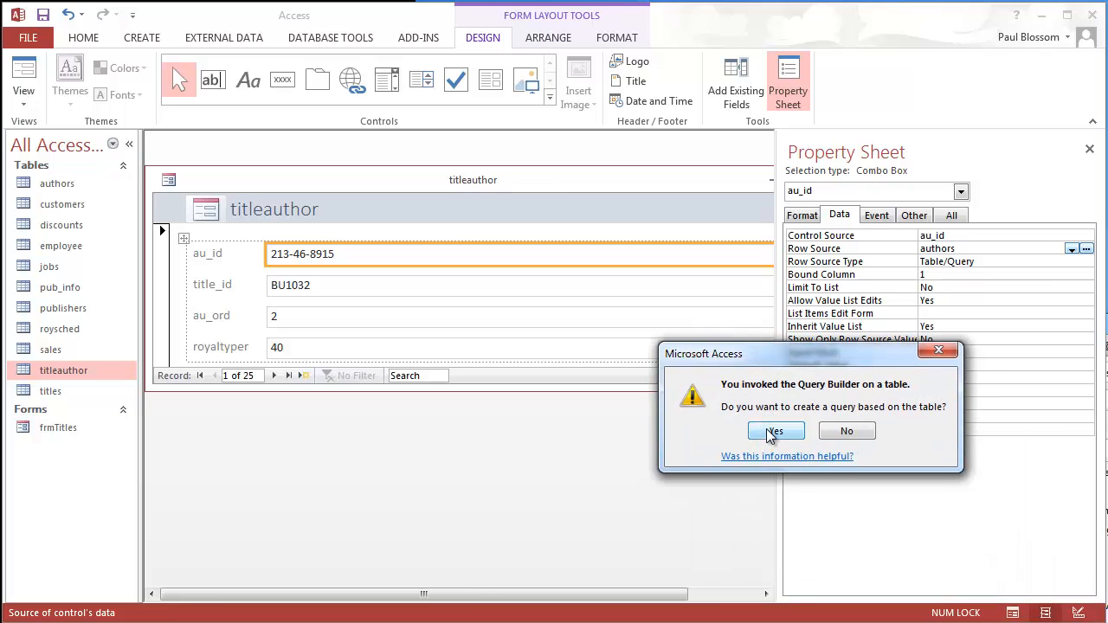
left_click(773, 432)
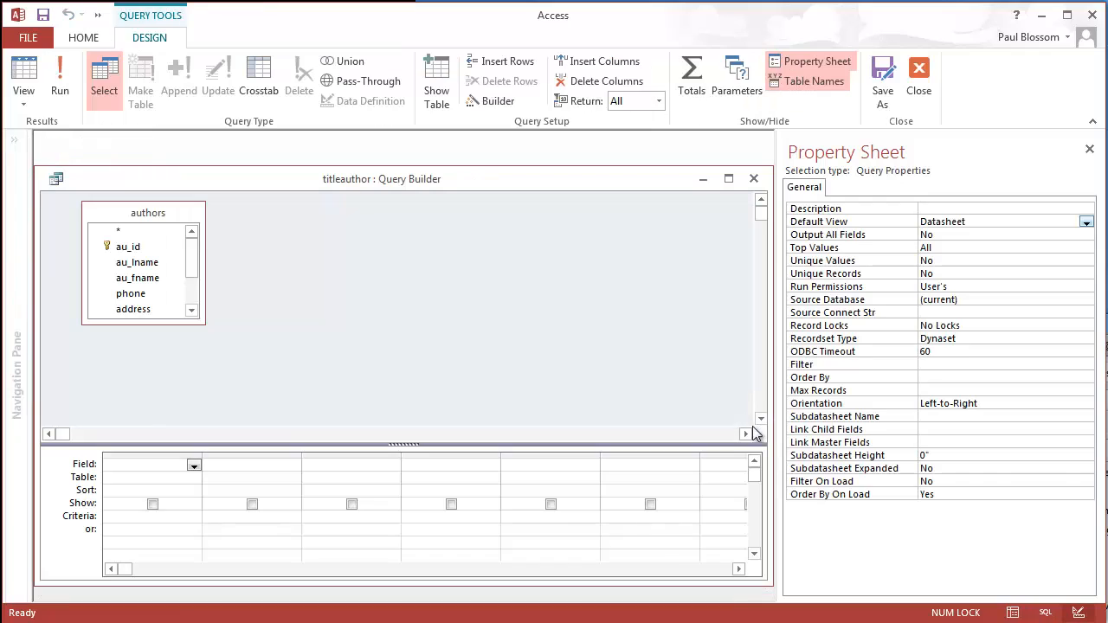
left_click(134, 249)
left_click_drag(129, 247, 158, 465)
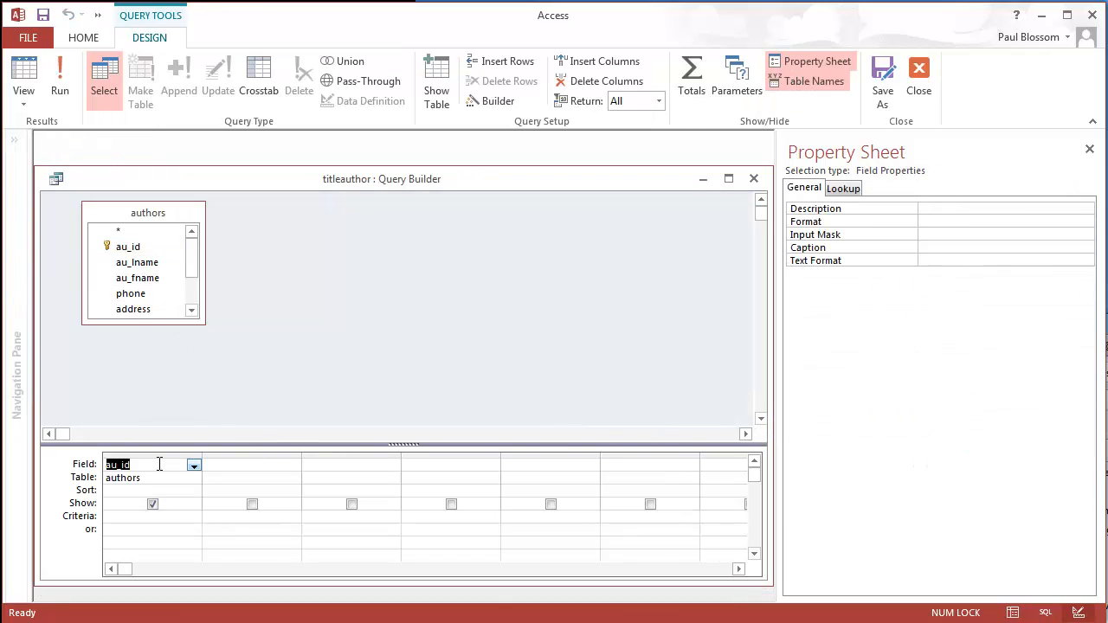
left_click_drag(136, 265, 247, 467)
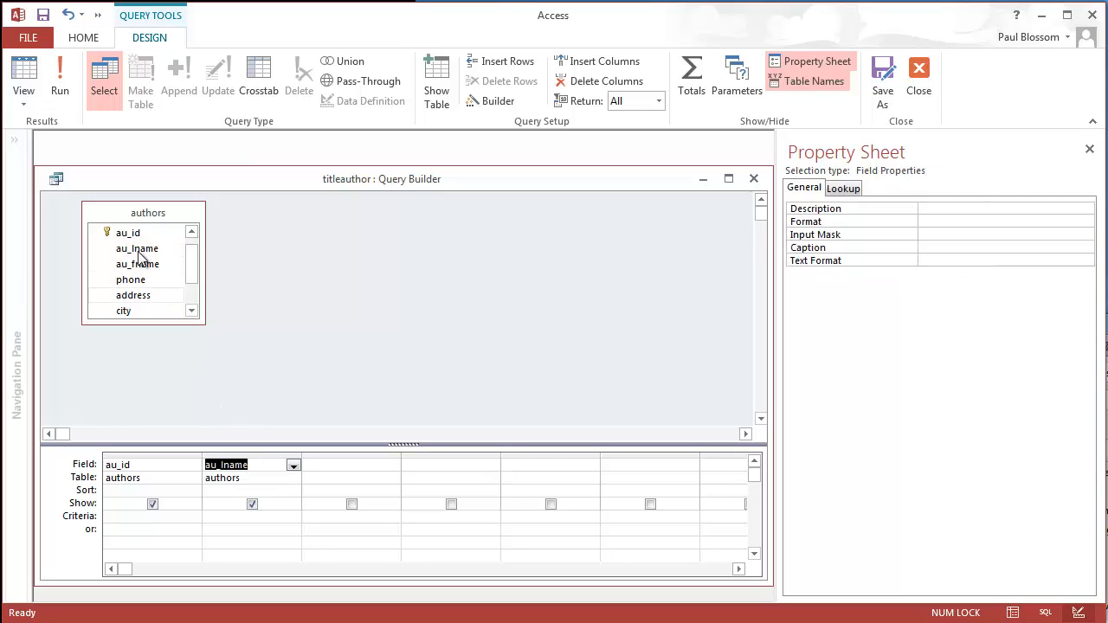
left_click_drag(131, 265, 340, 470)
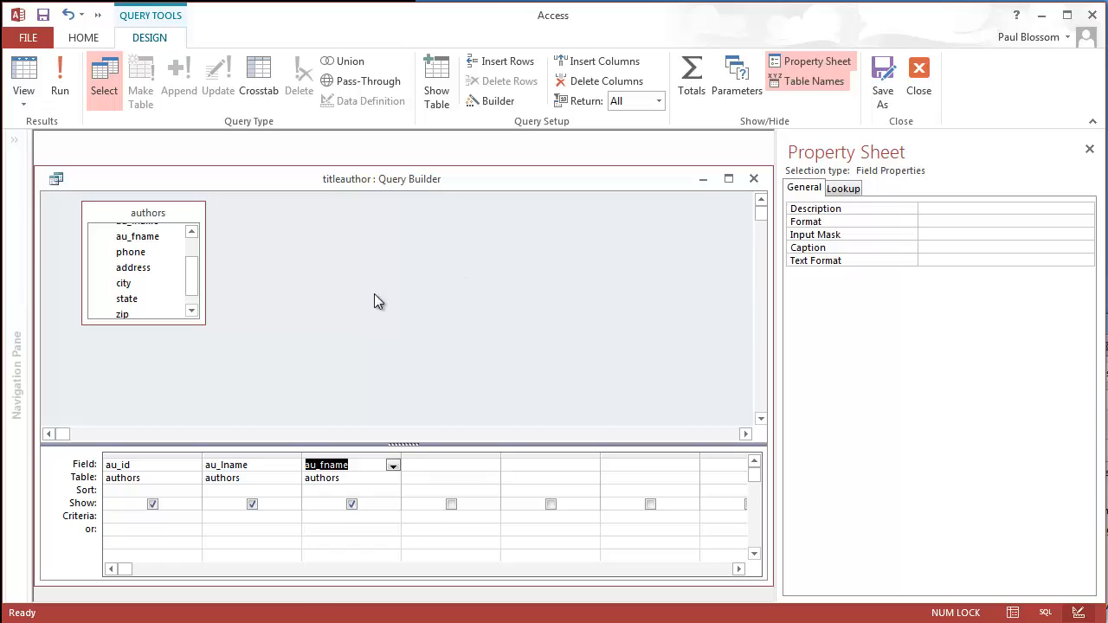
left_click(754, 179)
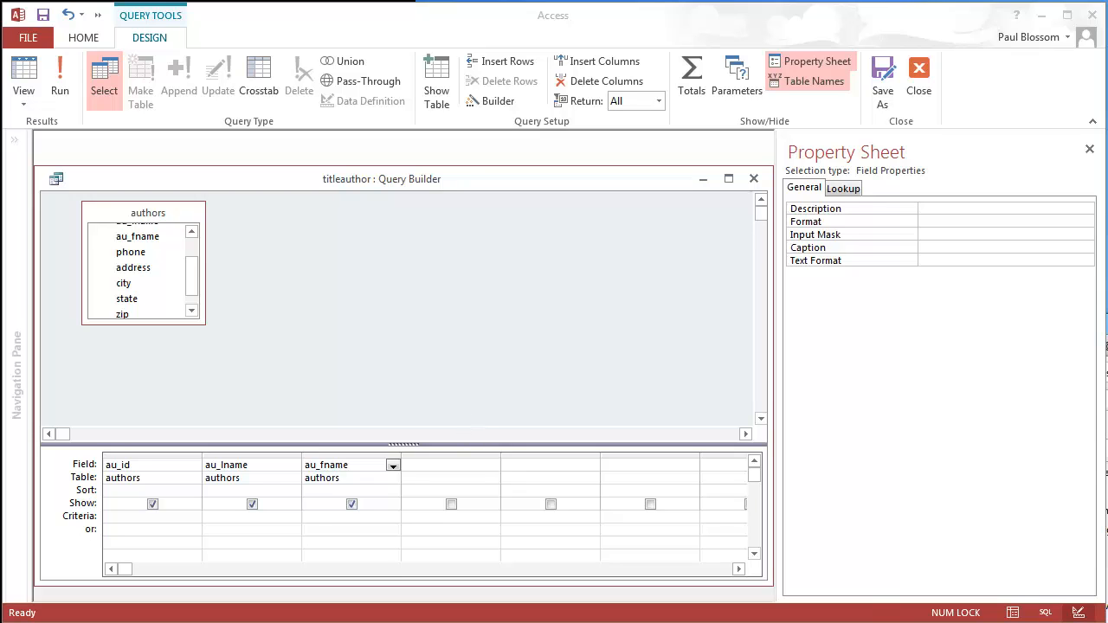
left_click_drag(384, 85, 368, 195)
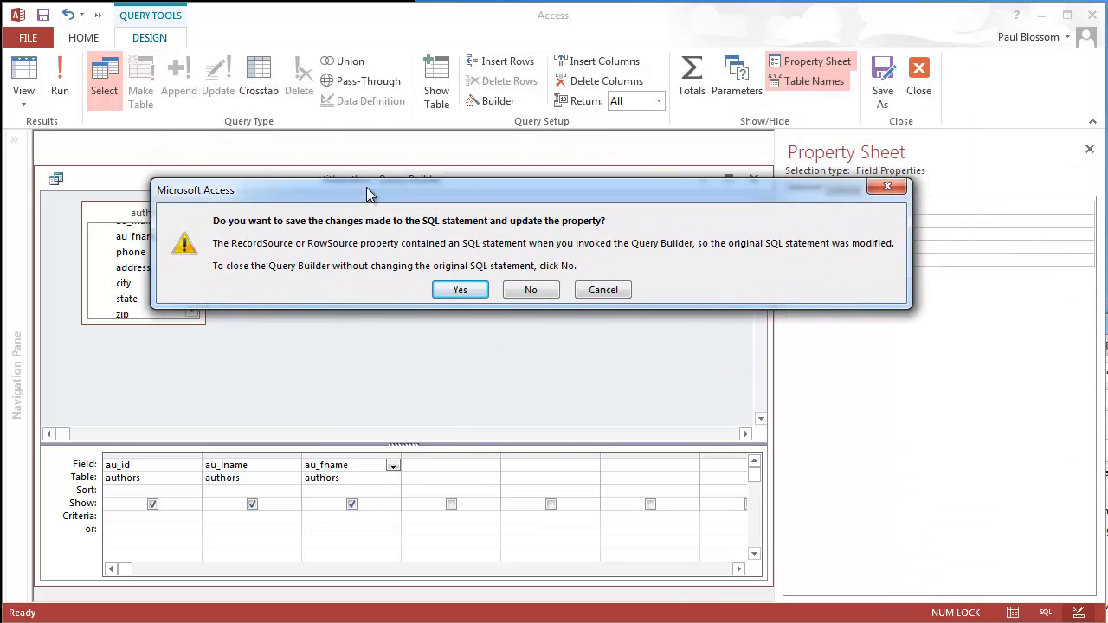
left_click(460, 292)
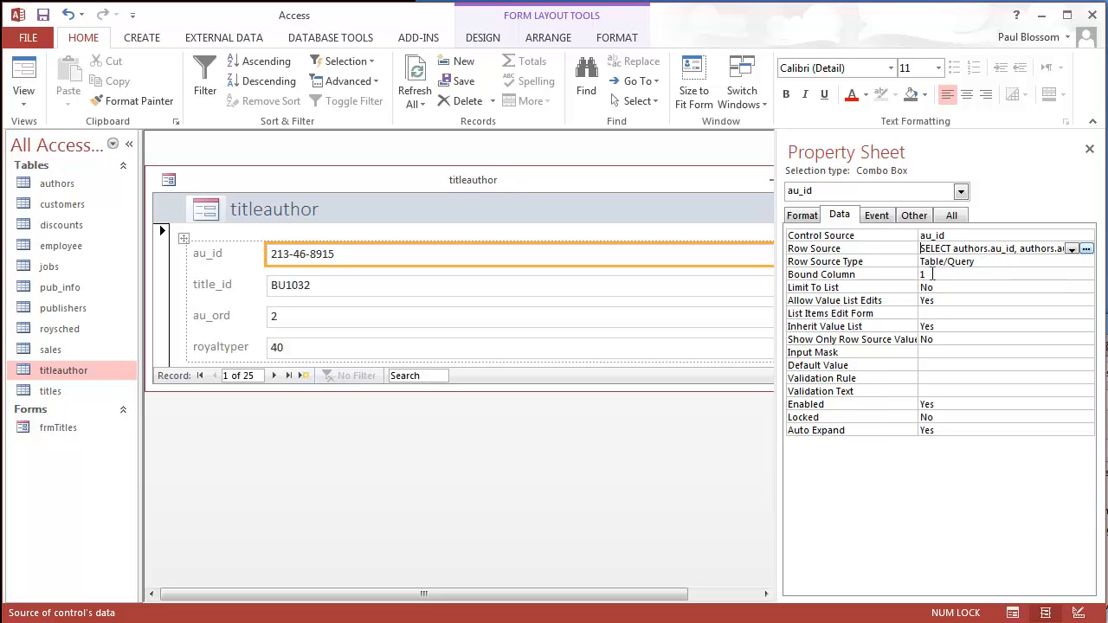
Set the au_id combo box's Column Count to 3, leave Column Widths empty, and close its properties
left_click(811, 218)
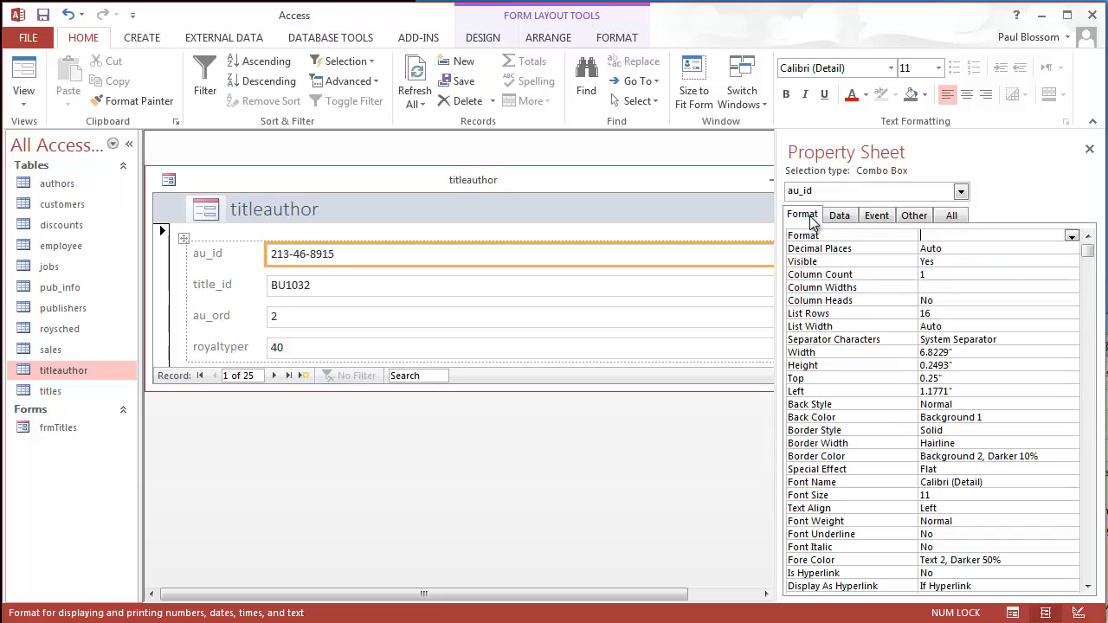
left_click(923, 274)
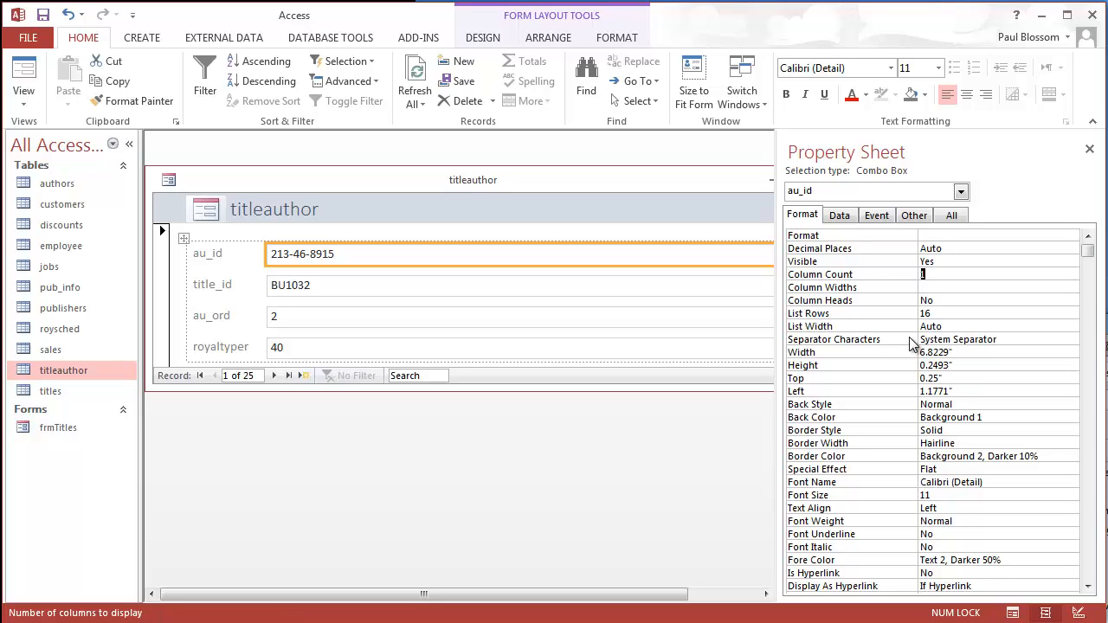
key("Return")
type("3")
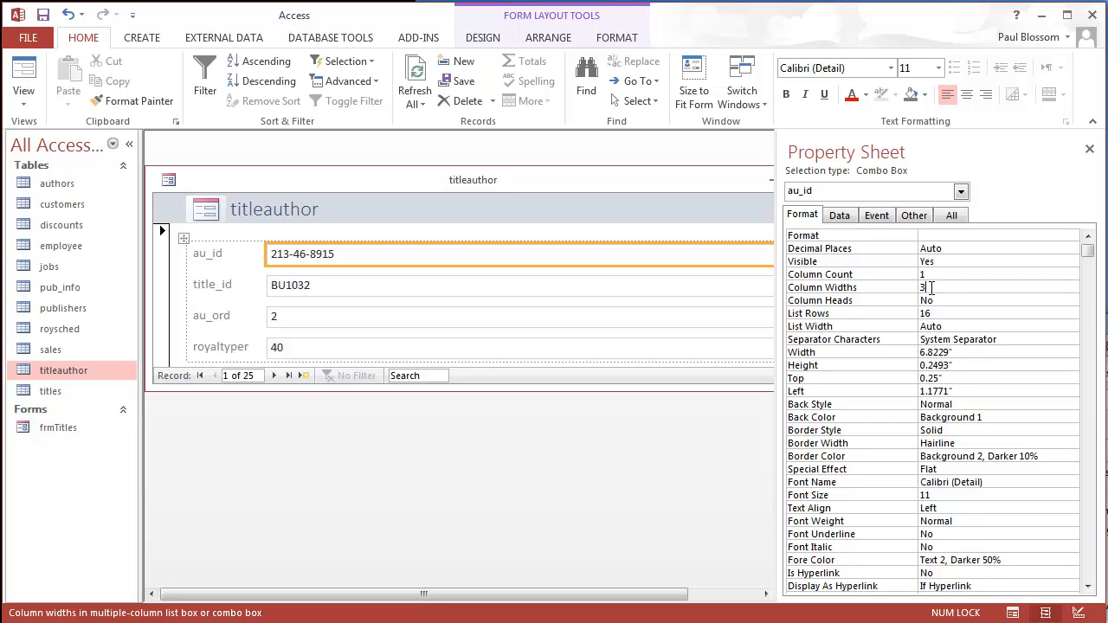
left_click_drag(932, 288, 919, 287)
left_click(909, 275)
type("3")
left_click(909, 287)
left_click(950, 290)
left_click(1090, 151)
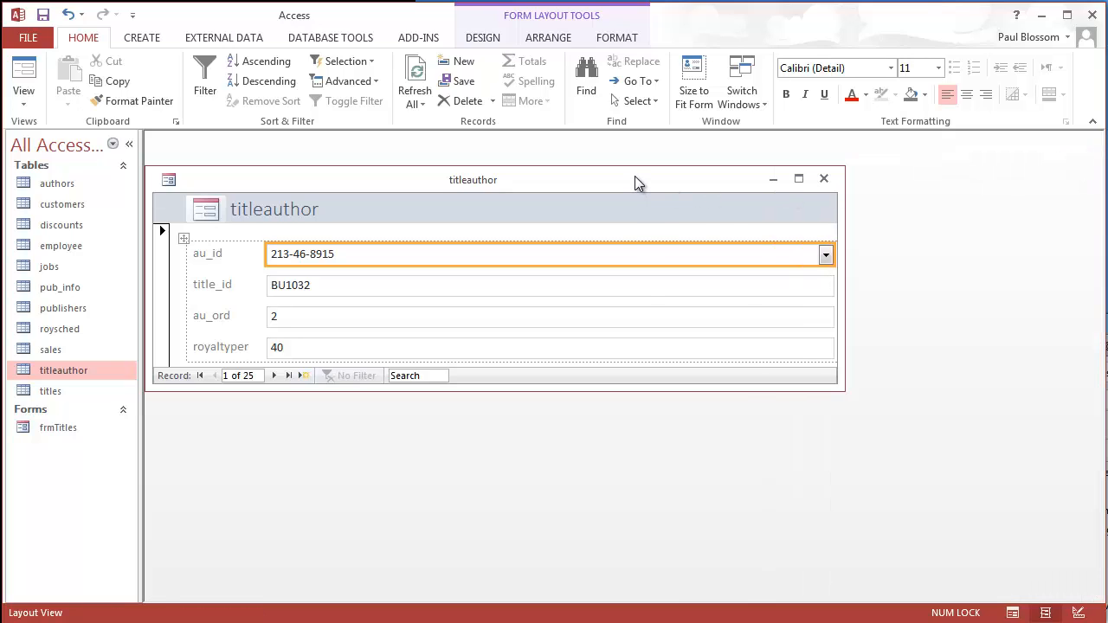
Switch the titleauthor form to Form View and check the author columns in the au_id drop-down list
right_click(637, 181)
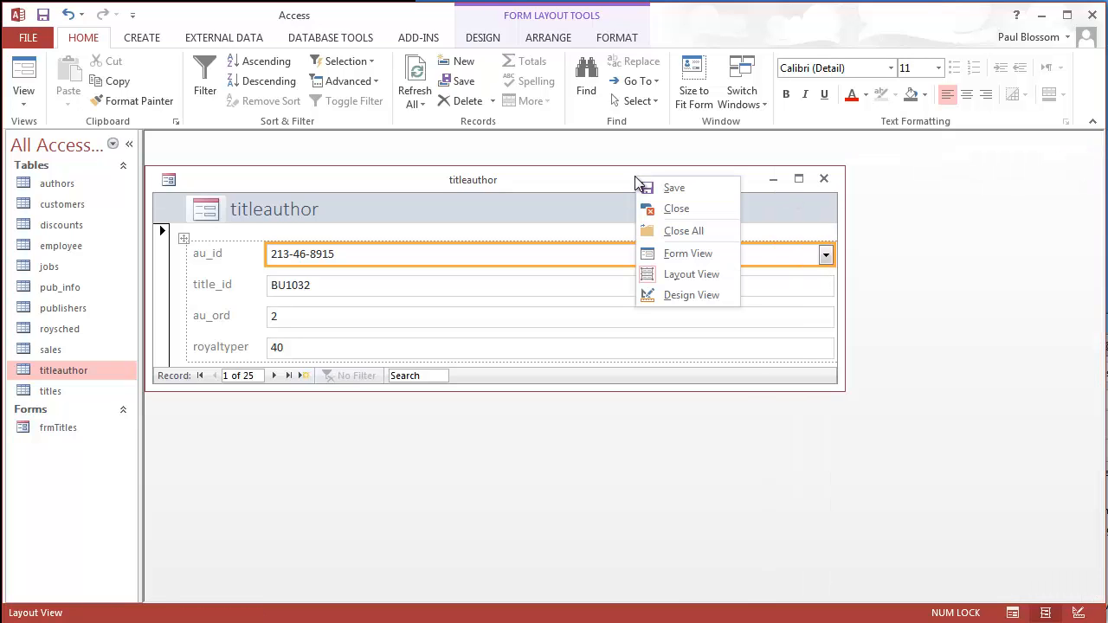
left_click(679, 253)
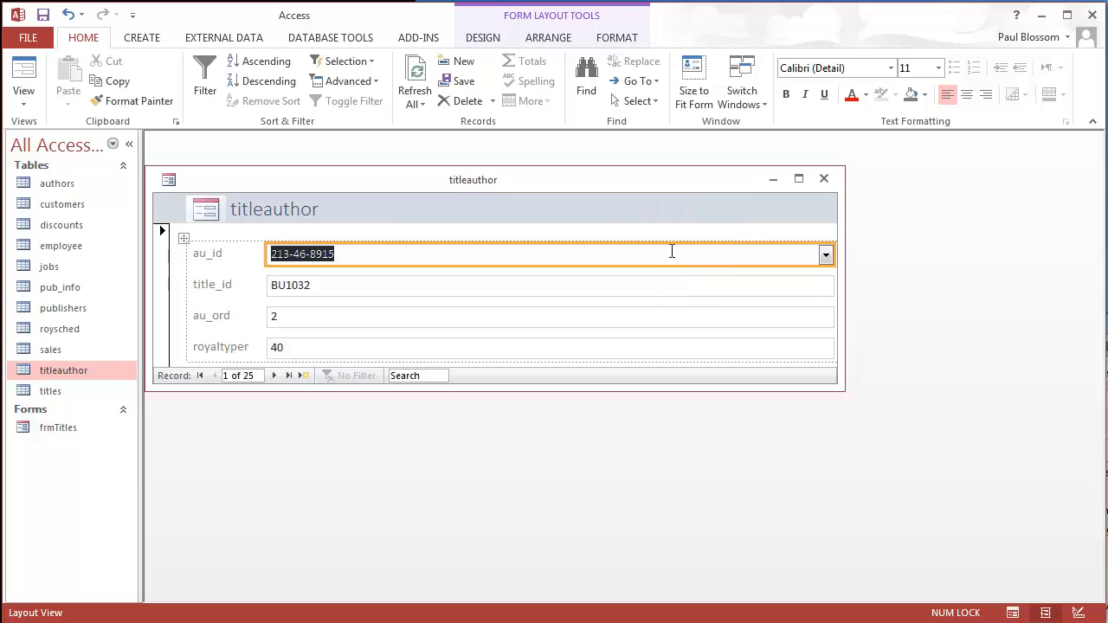
left_click(825, 255)
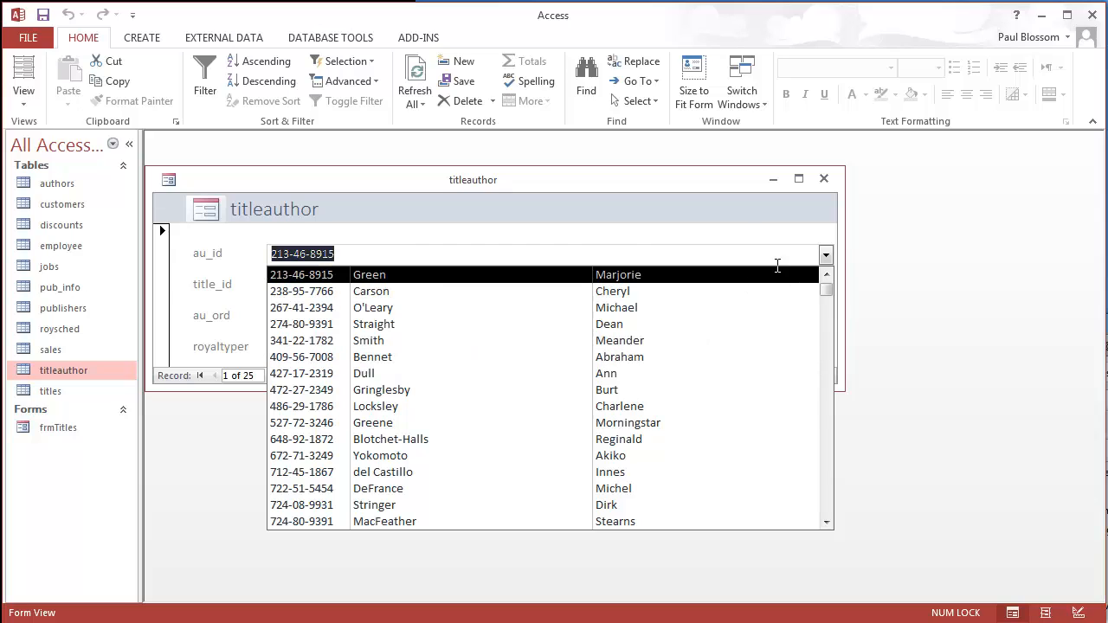
left_click(745, 231)
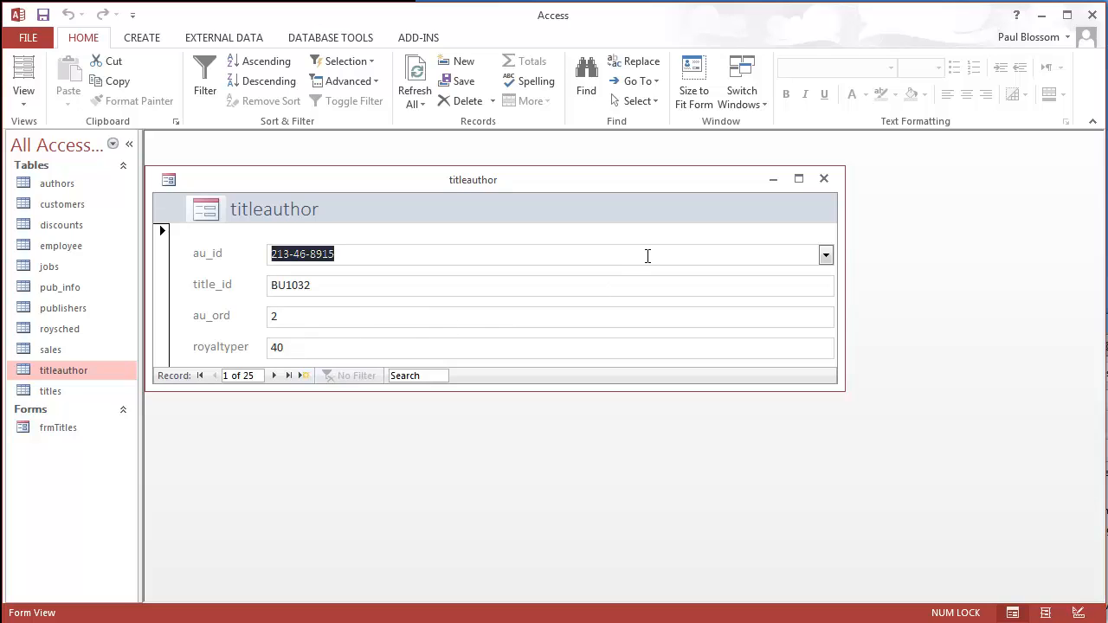
In Design View, set the Default View property of the whole titleauthor form to Datasheet
right_click(608, 188)
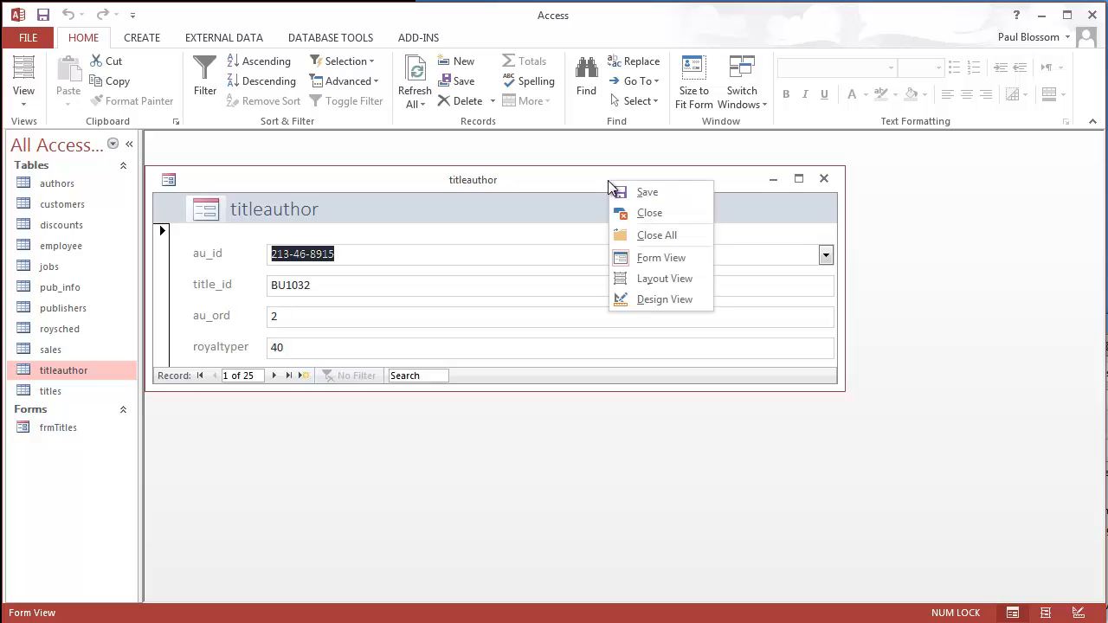
left_click(651, 300)
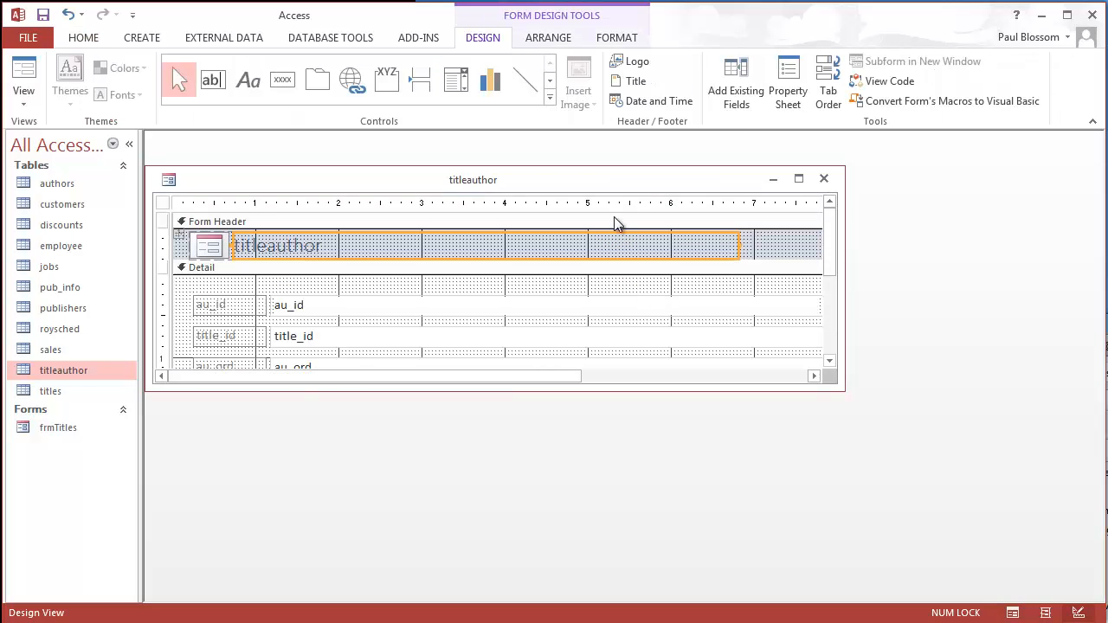
right_click(610, 177)
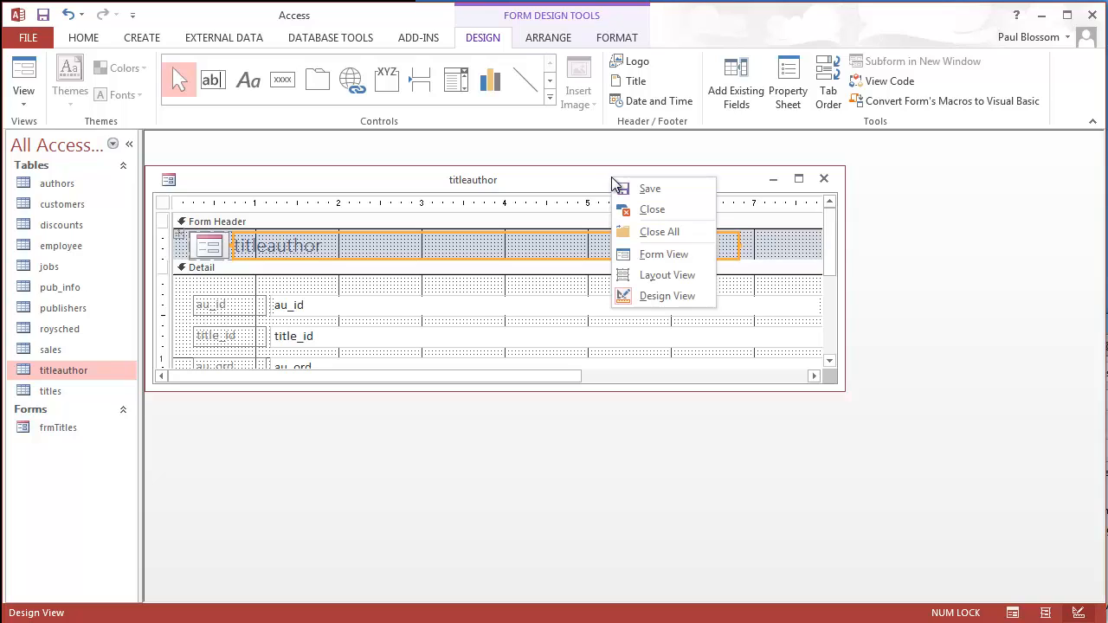
left_click(551, 185)
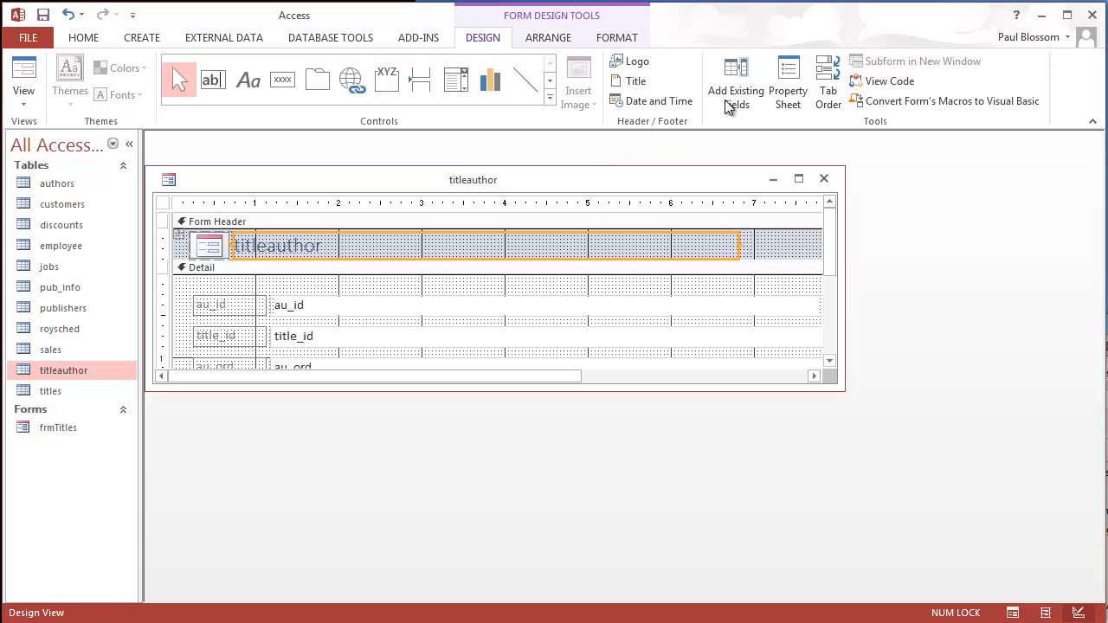
left_click(786, 94)
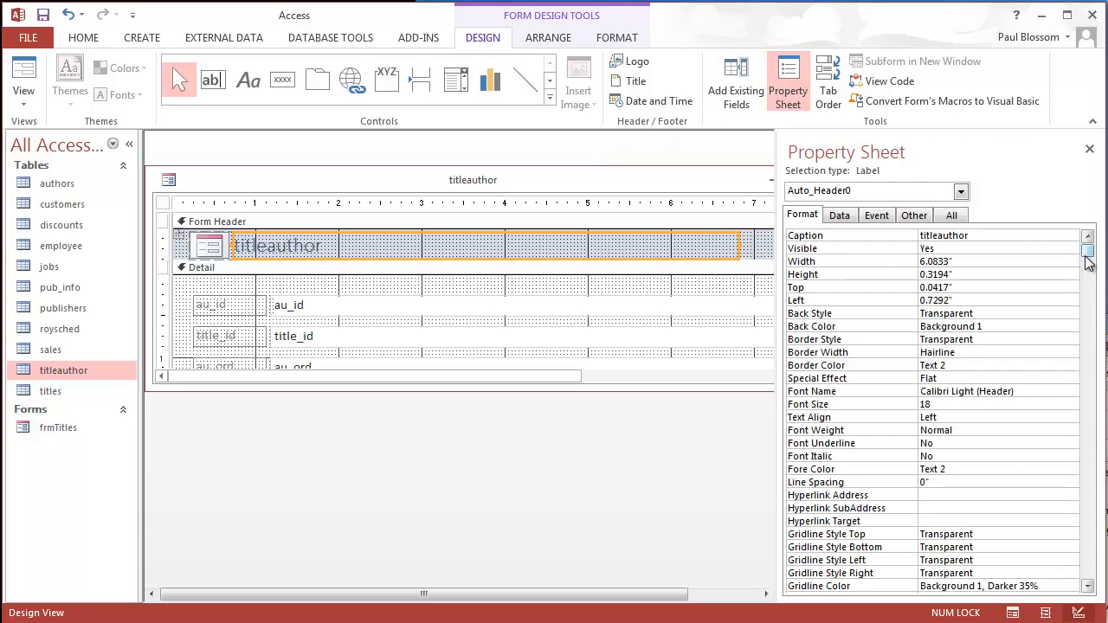
left_click(952, 218)
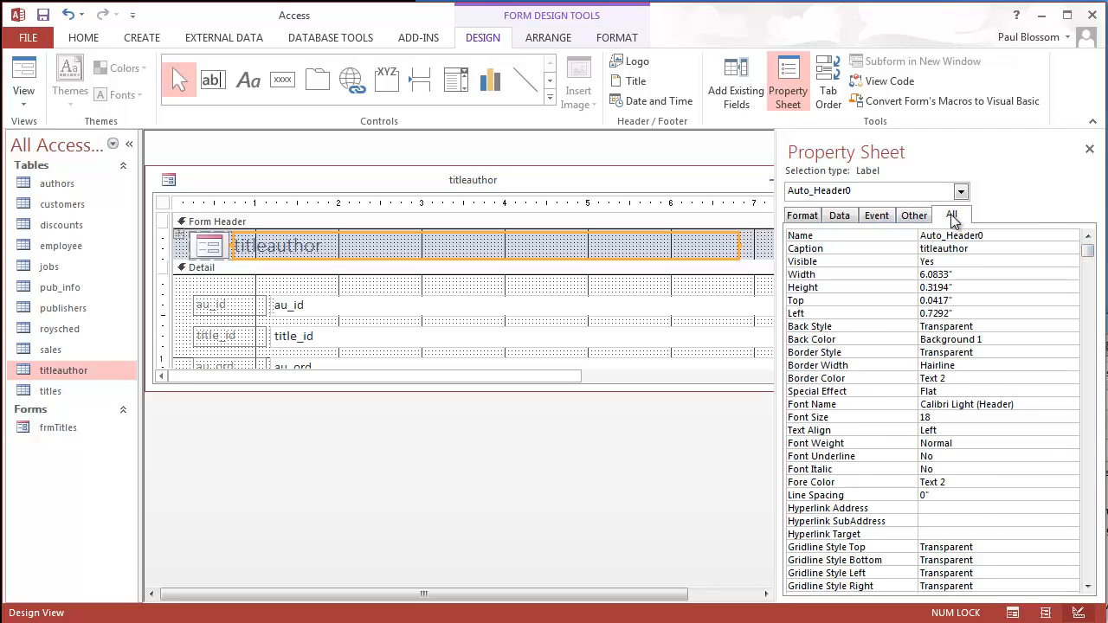
left_click(162, 205)
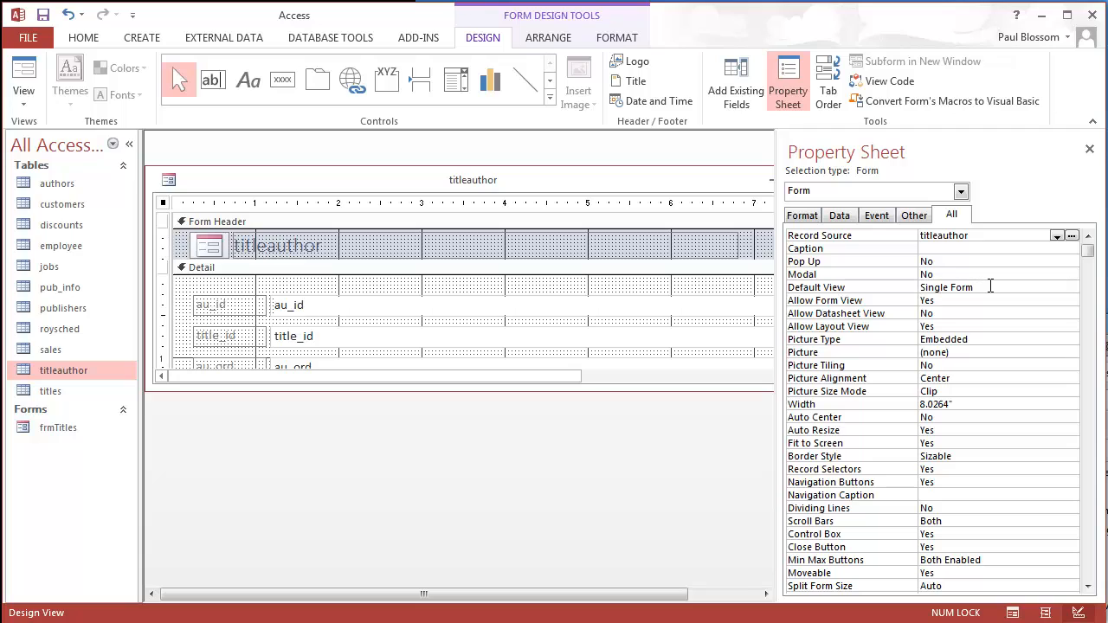
left_click(990, 287)
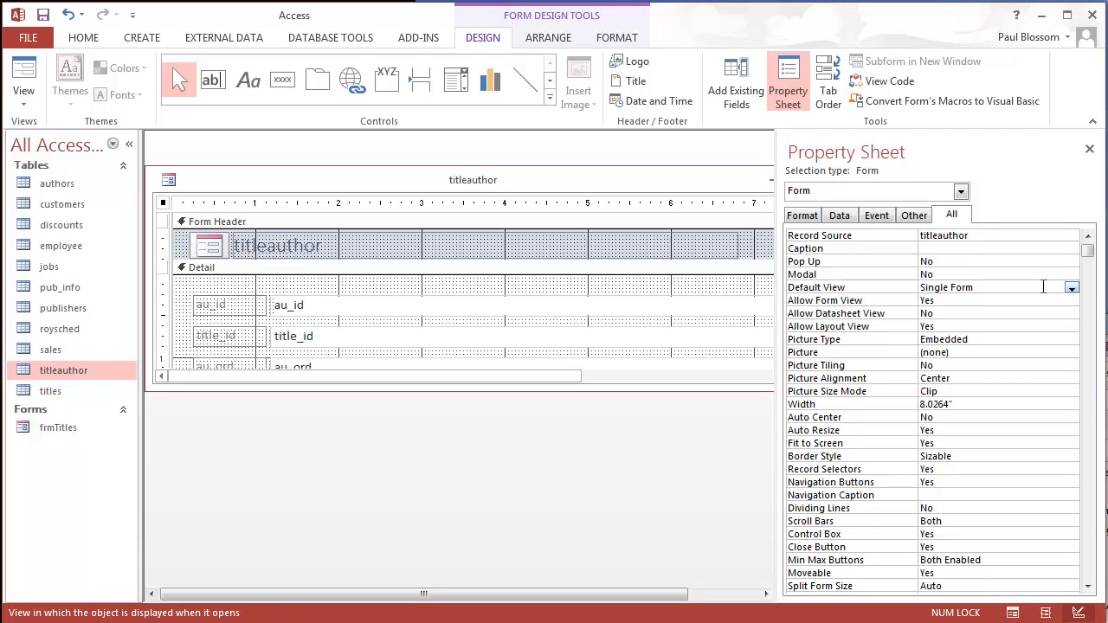
left_click(1072, 289)
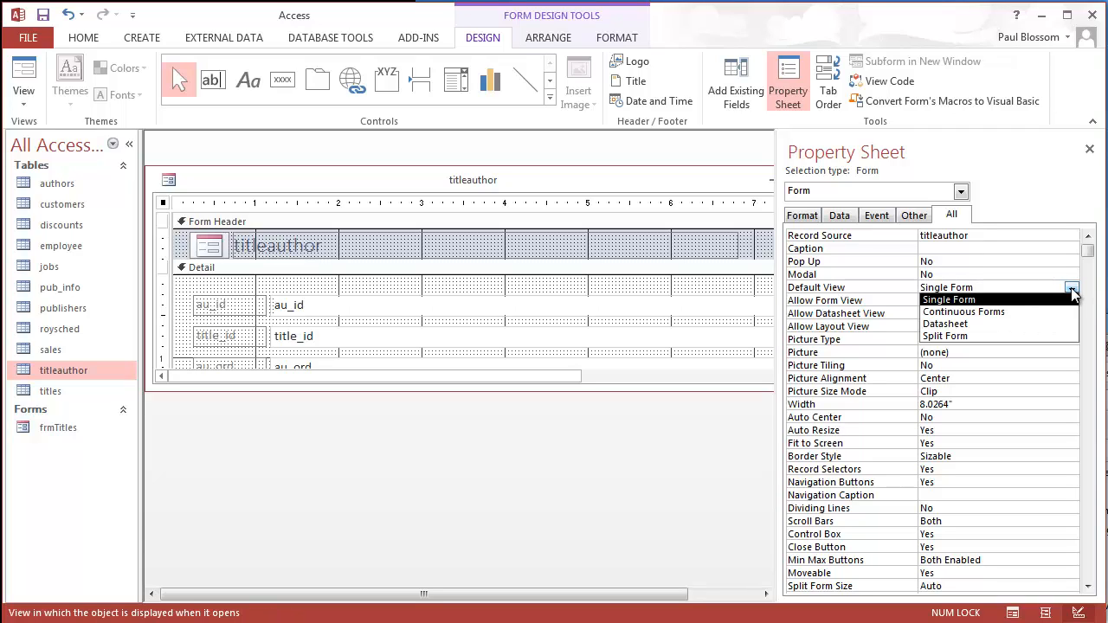
left_click(1041, 324)
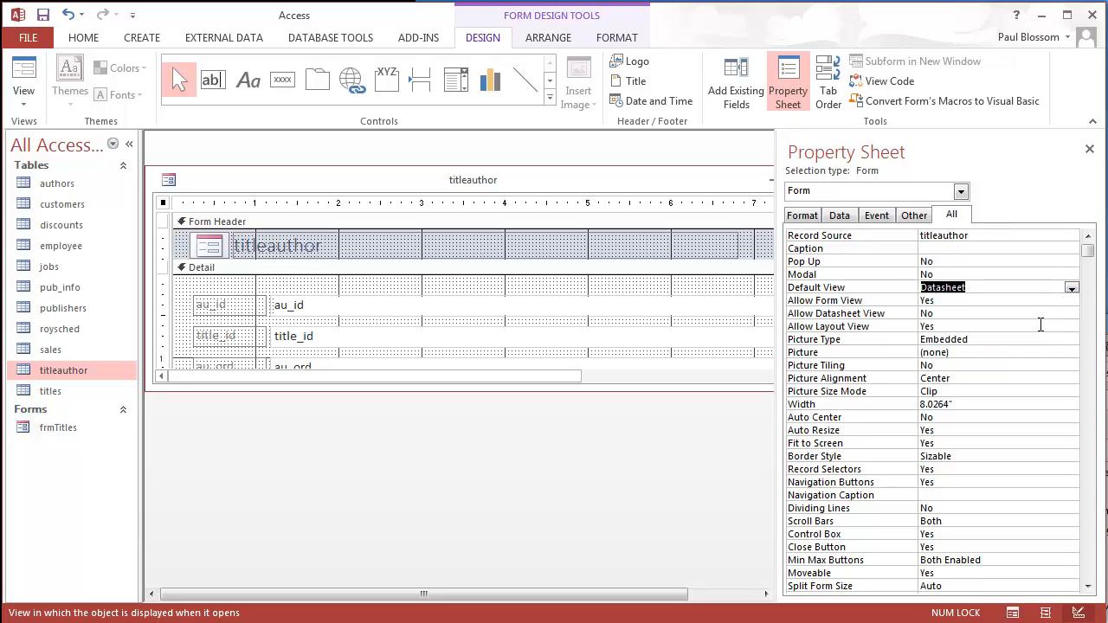
Set the form's Allow Datasheet View to Yes, and its Allow Form View and Allow Layout View to No
left_click(1032, 314)
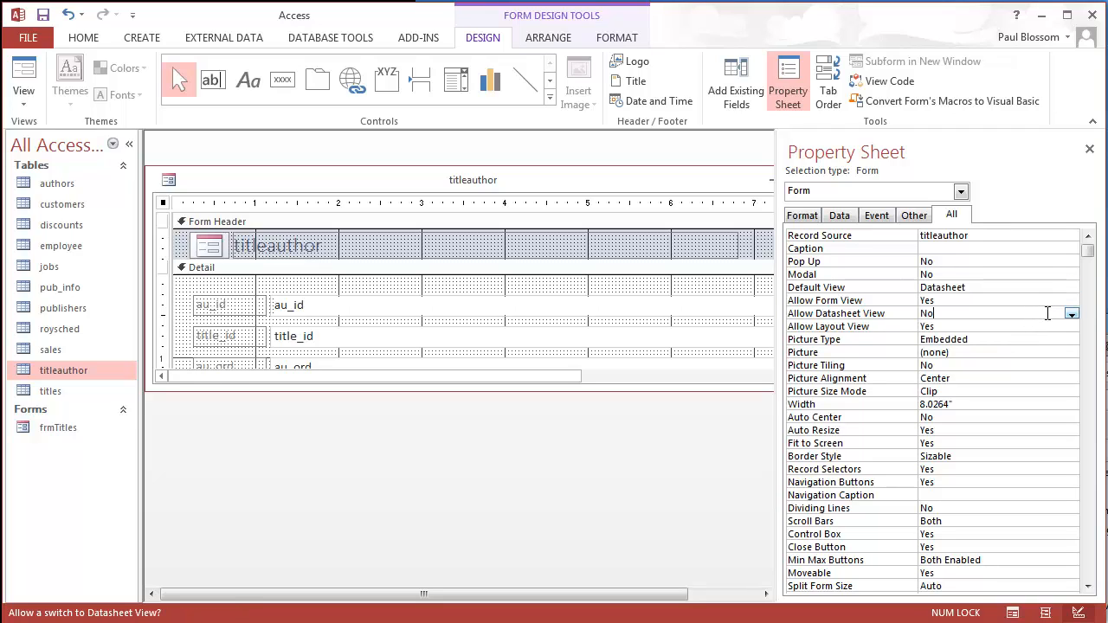
left_click(1072, 315)
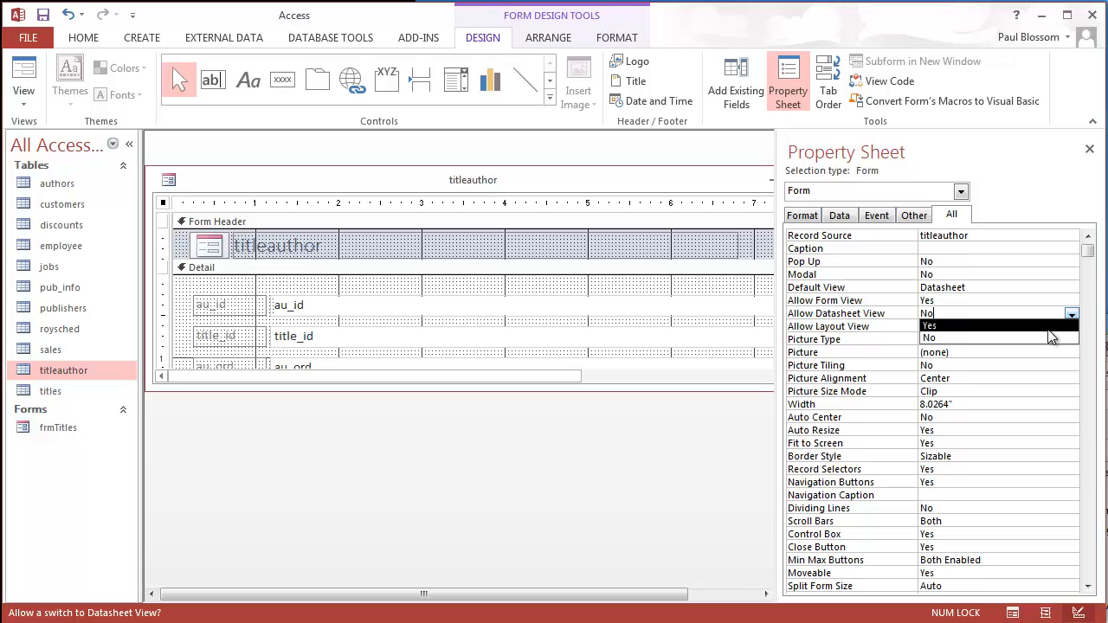
left_click(1049, 326)
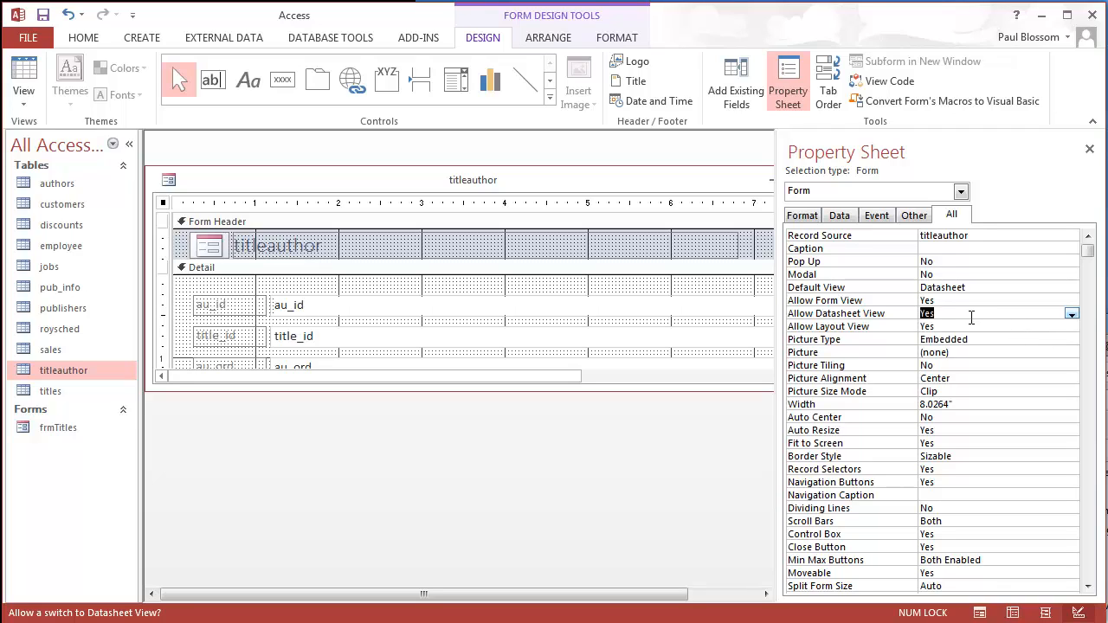
left_click(1061, 300)
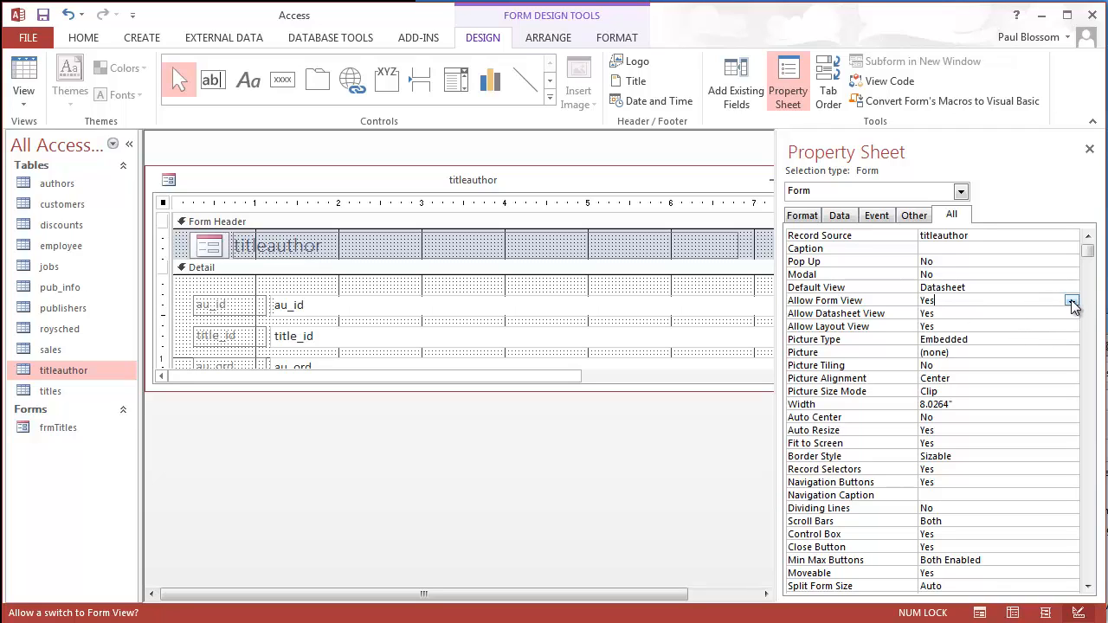
left_click(1071, 300)
left_click(1055, 325)
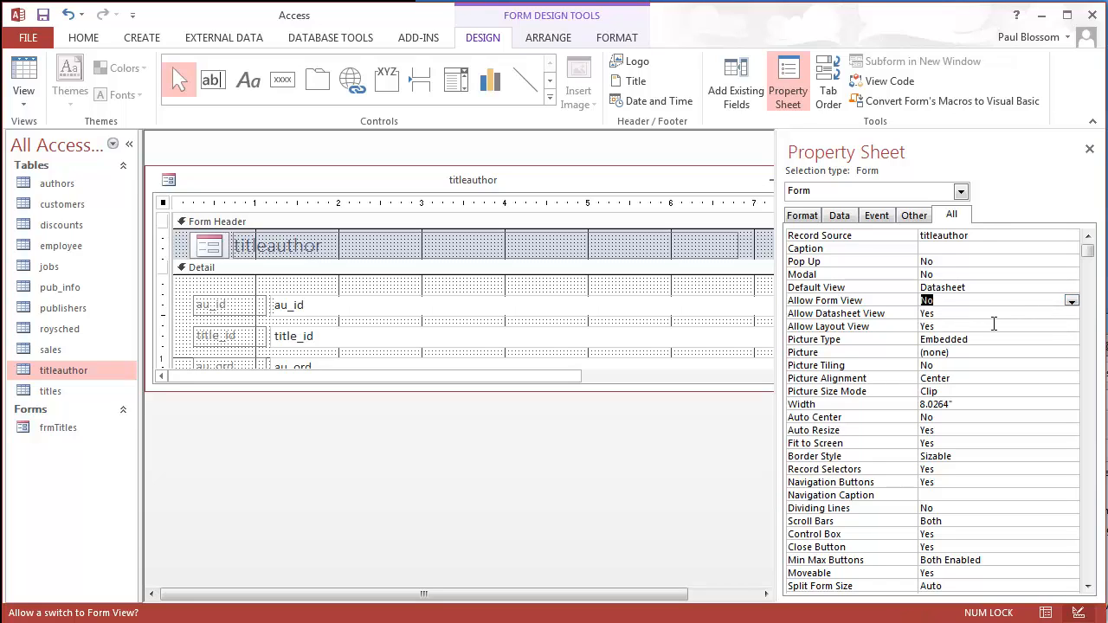
left_click(1030, 325)
left_click(1071, 327)
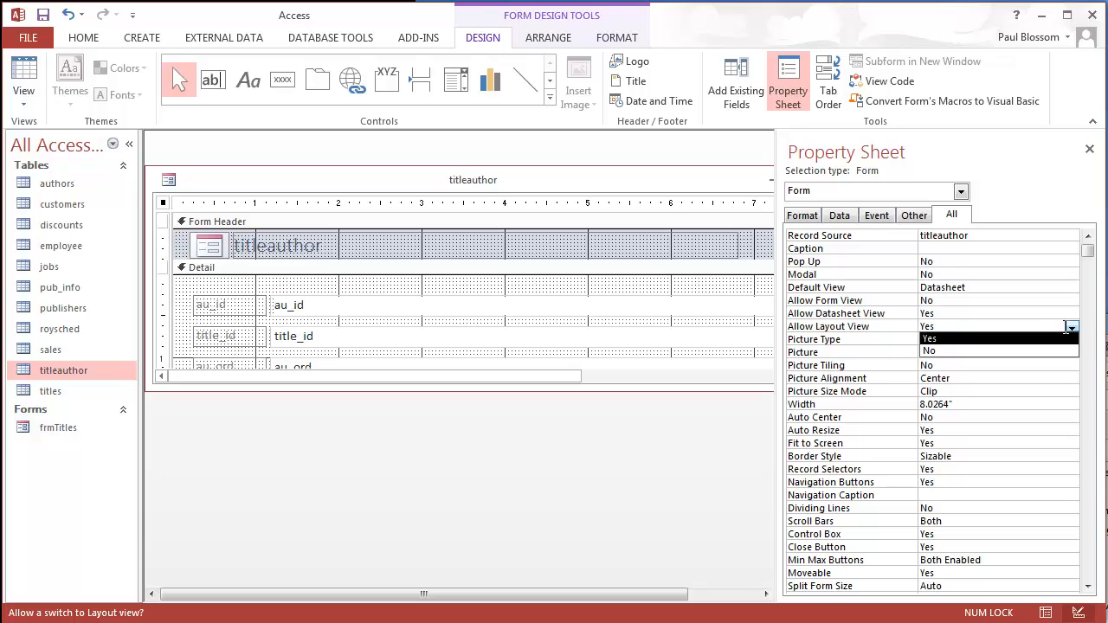
left_click(1042, 351)
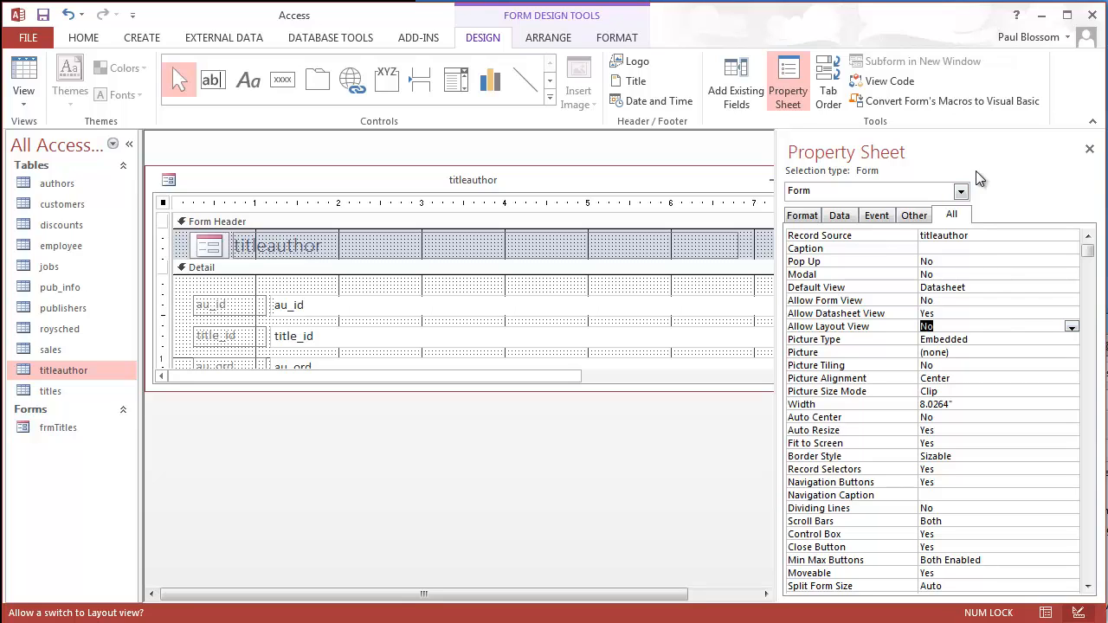
Close the property sheet and the titleauthor form, saving the form under the name sfrmTitleAuthor
left_click(1091, 149)
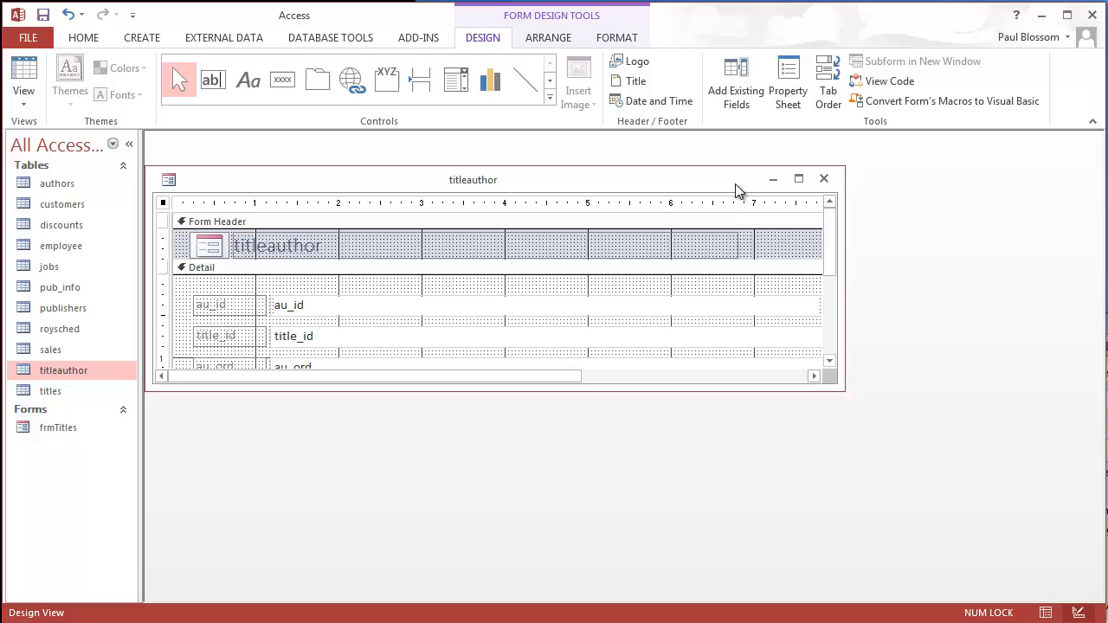
left_click(824, 180)
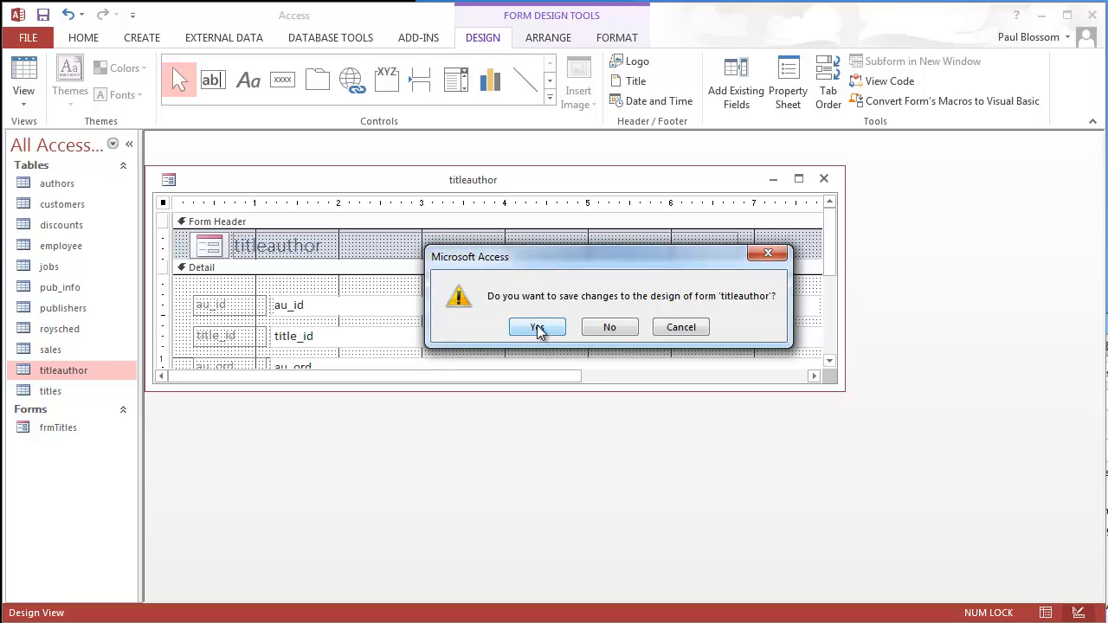
left_click(537, 329)
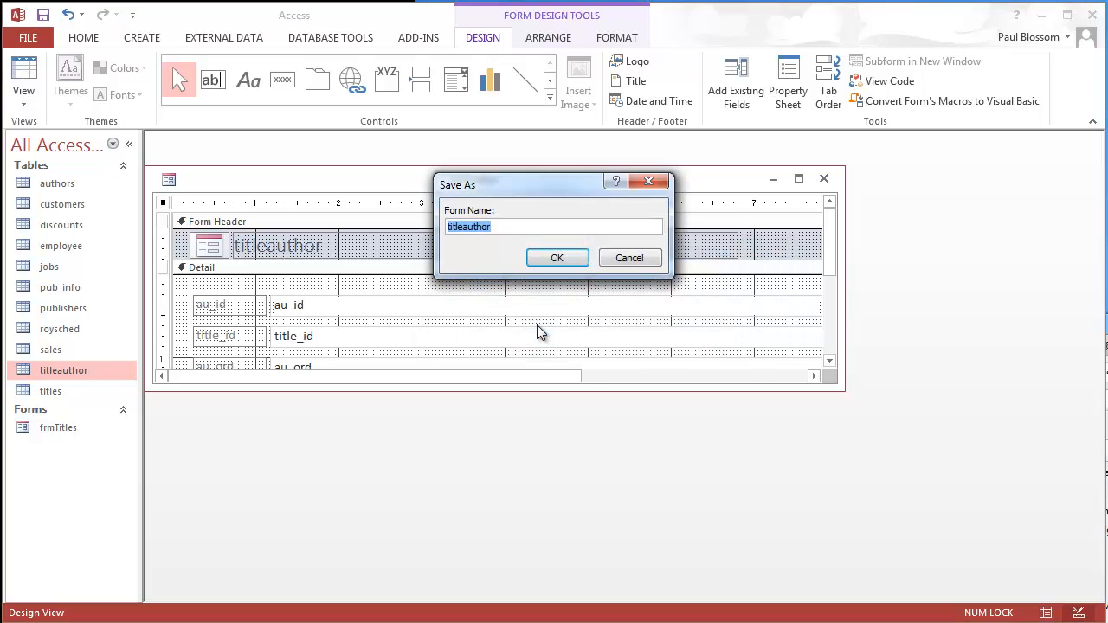
left_click(504, 227)
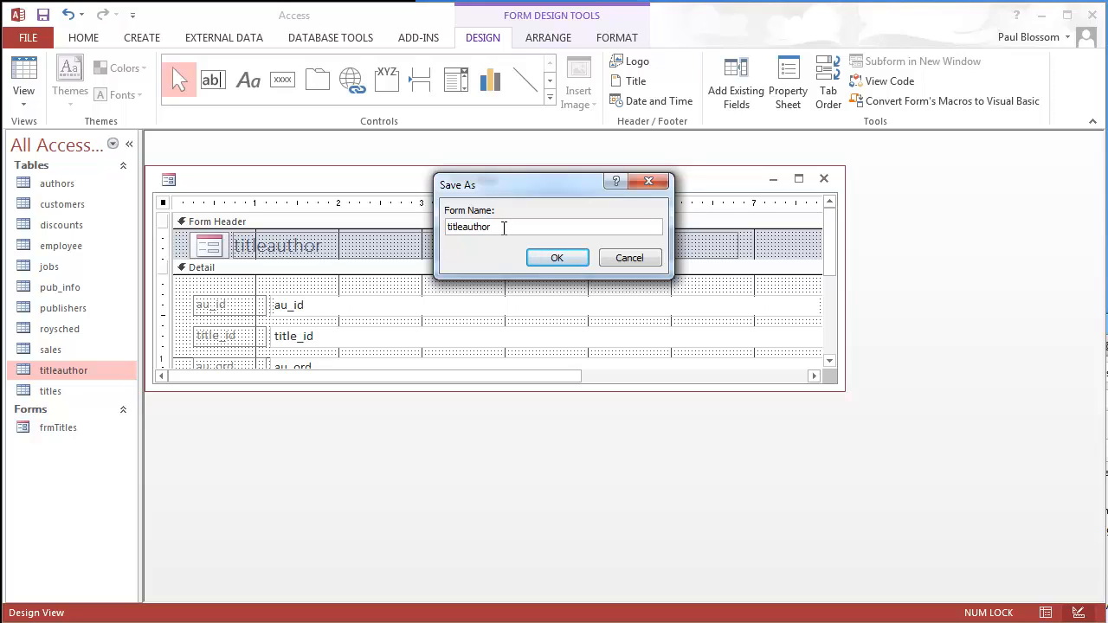
key("Home")
type("frm")
type("Title")
type("A")
type("s")
left_click(548, 259)
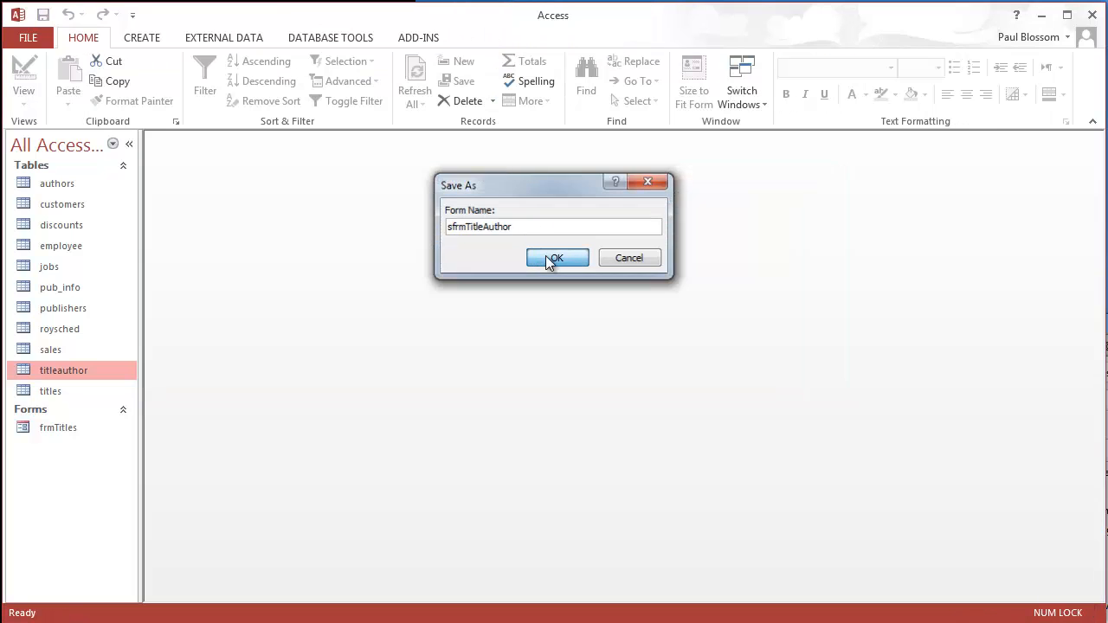
Open the frmTitles form and switch it to Design View
double_click(60, 427)
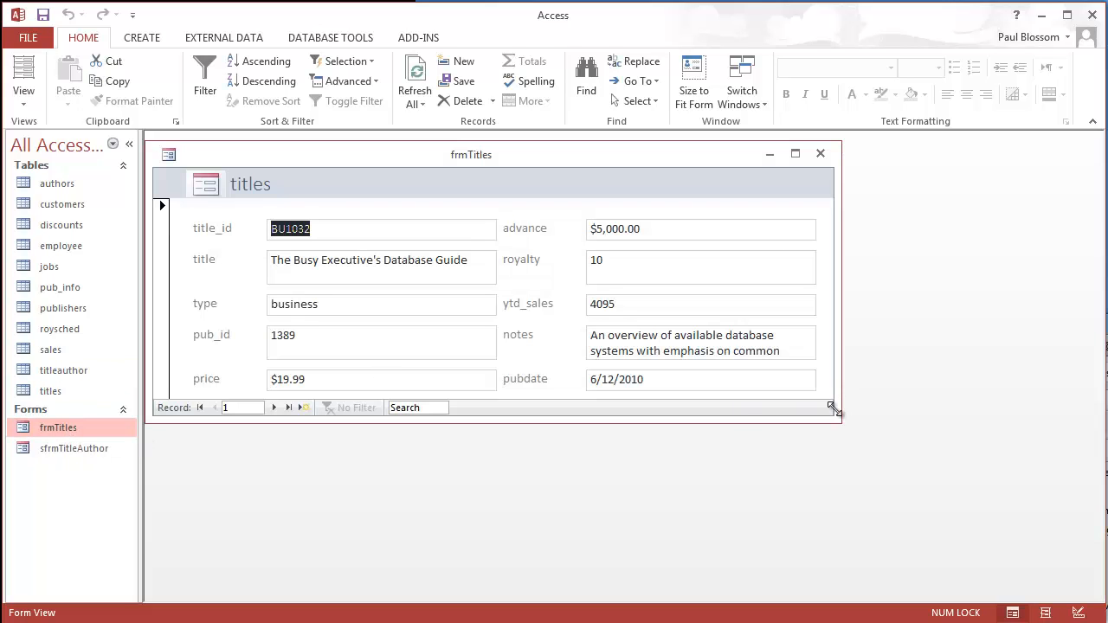
right_click(579, 155)
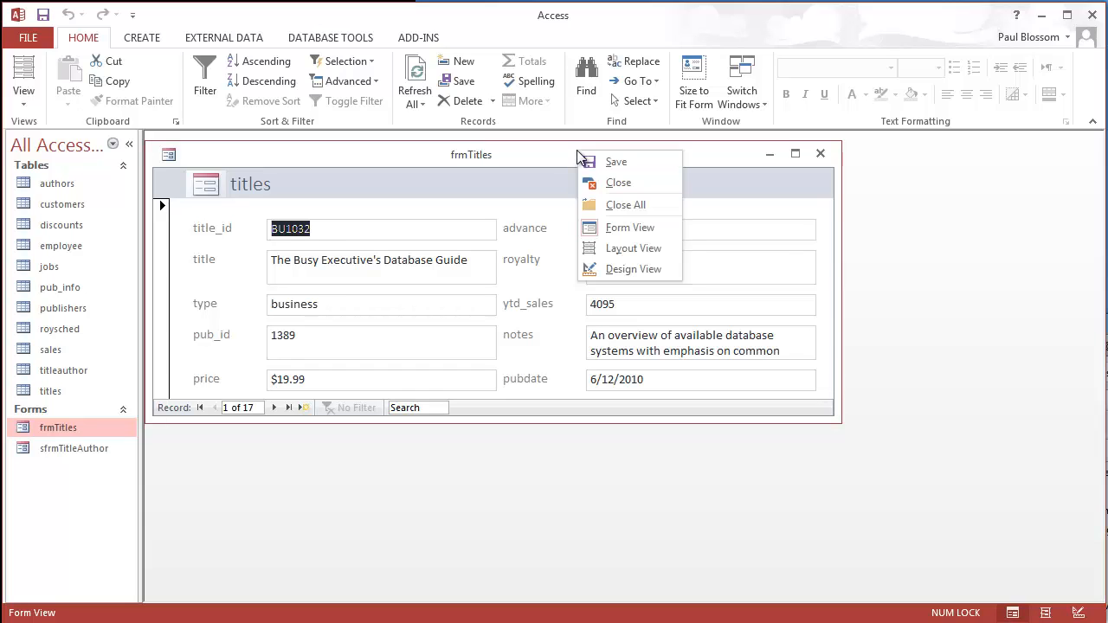
left_click(619, 269)
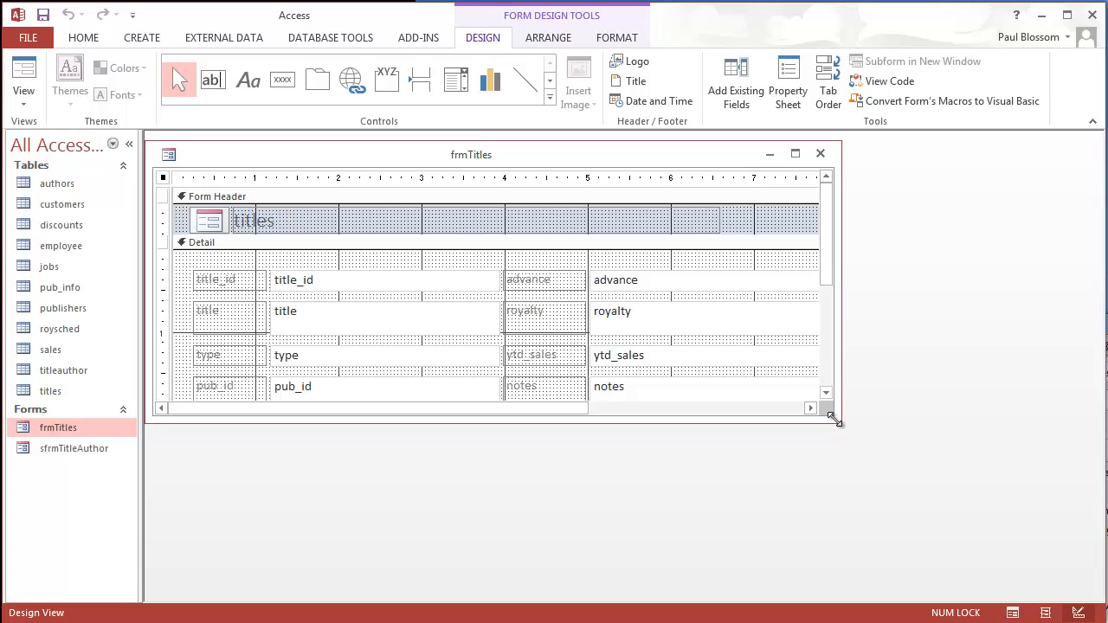
Enlarge the frmTitles window and extend the Detail section to about 3.9 inches tall, making room below the price field
left_click_drag(834, 419, 886, 594)
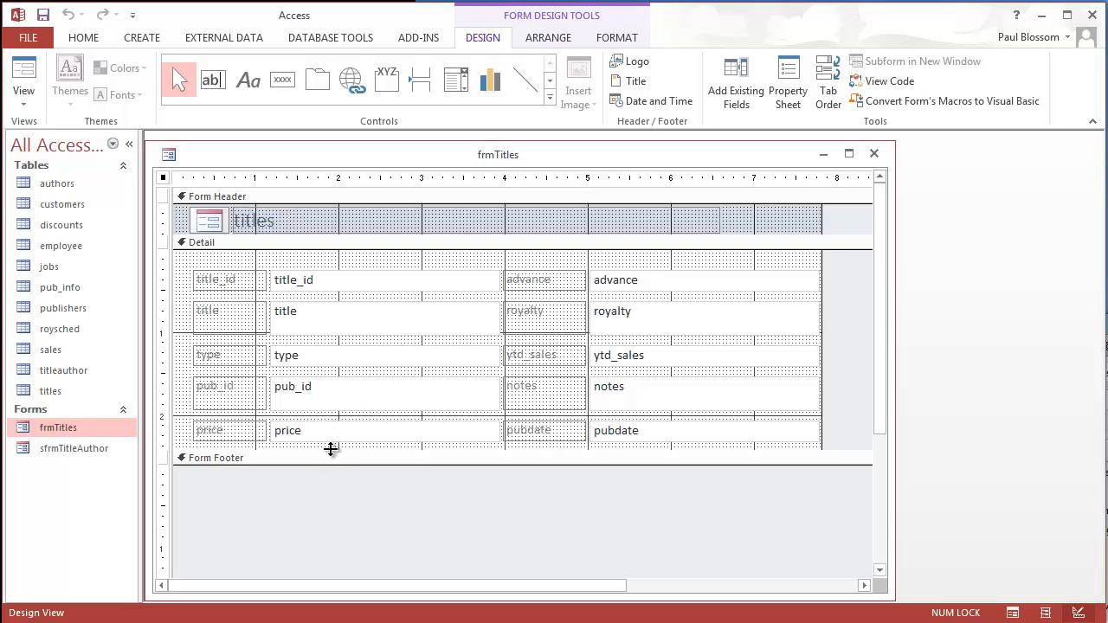
left_click(331, 449)
left_click_drag(324, 450, 342, 573)
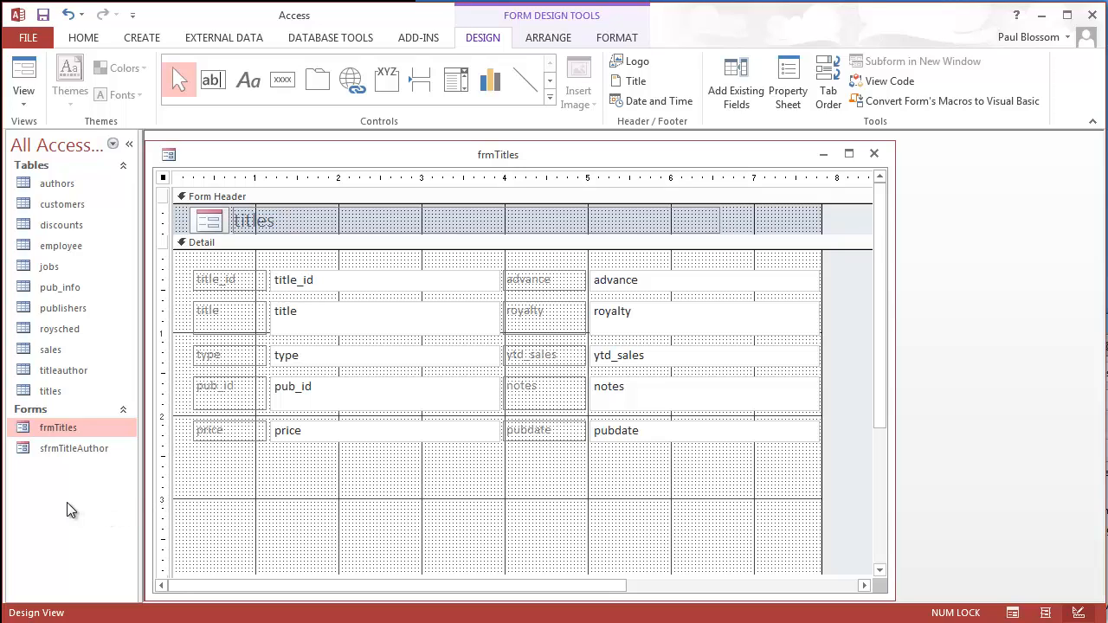
Add sfrmTitleAuthor as a subform in the Detail section of frmTitles, placed just below the price field at the section's left edge
left_click(49, 451)
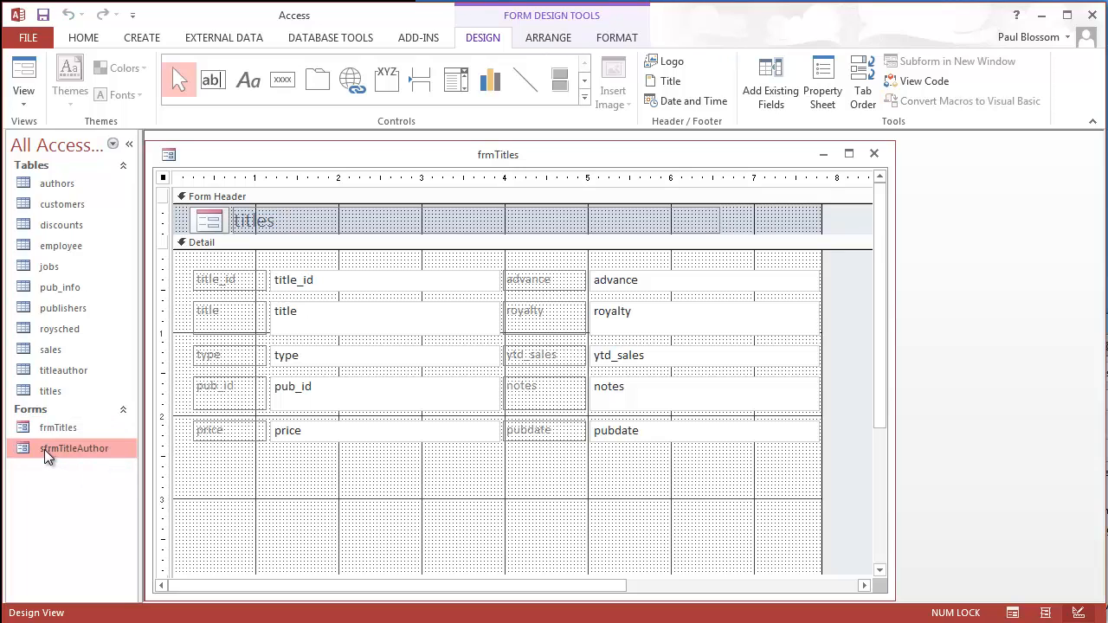
left_click_drag(44, 450, 253, 469)
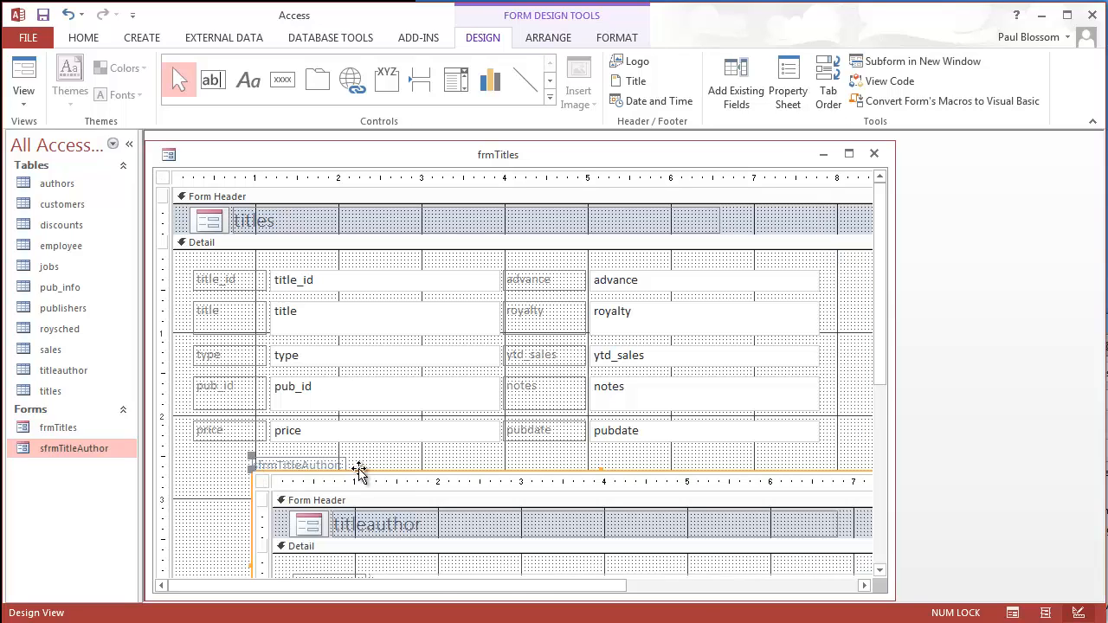
left_click_drag(360, 473, 287, 460)
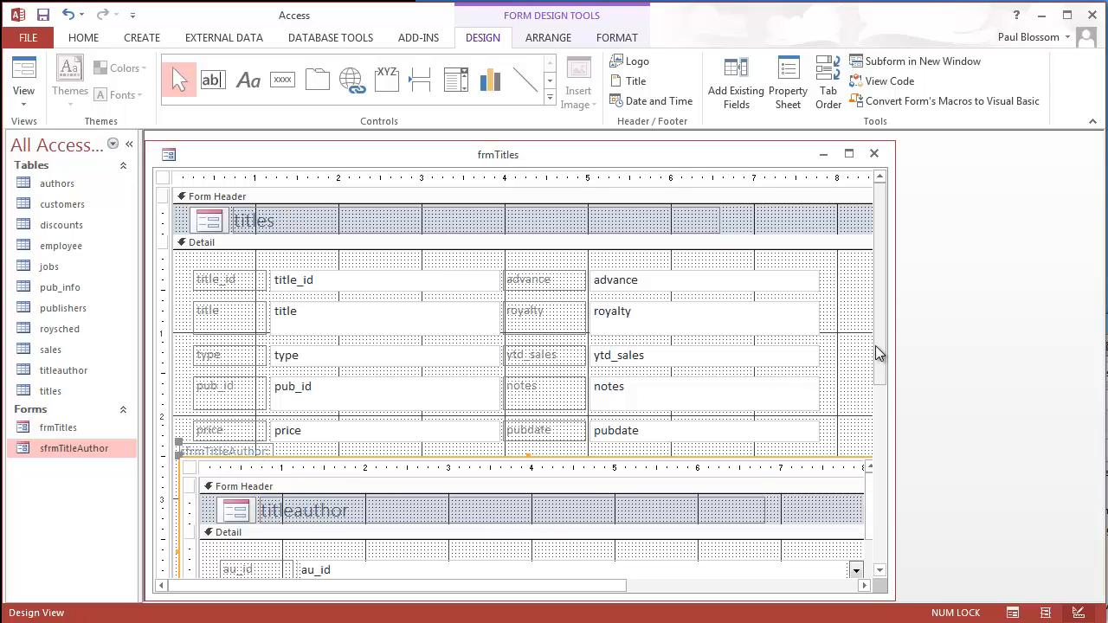
mouse_move(876, 346)
left_mouse_down()
mouse_move(866, 485)
mouse_move(881, 337)
left_mouse_up()
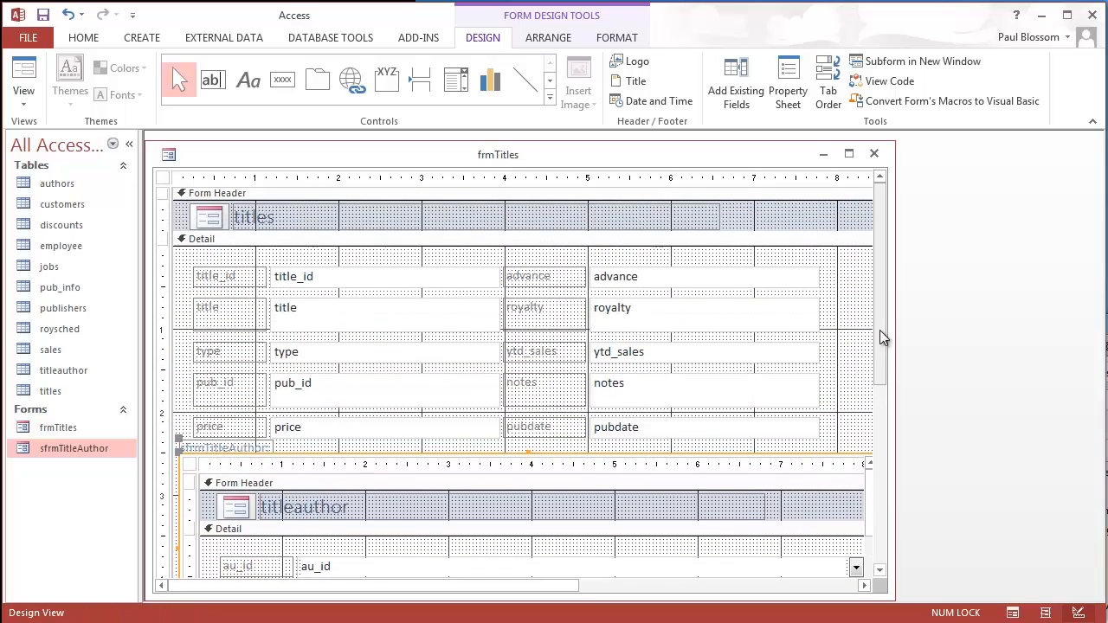
Examine the properties of the main form, the embedded form and the sfrmTitleAuthor subform control, including its Link Master and Link Child Fields
left_click(162, 181)
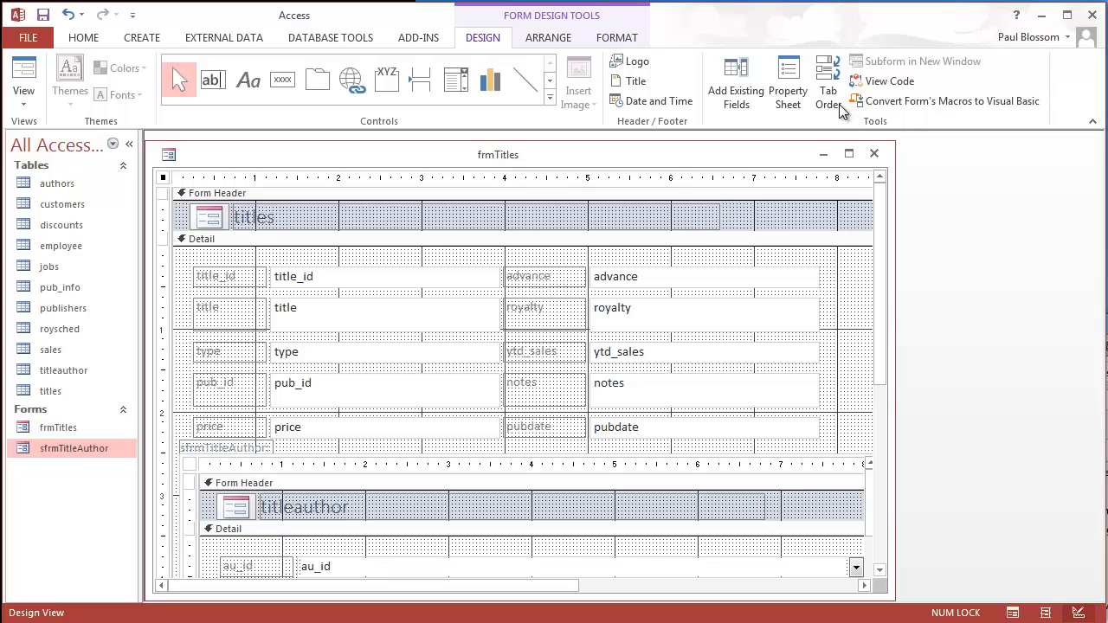
left_click(788, 93)
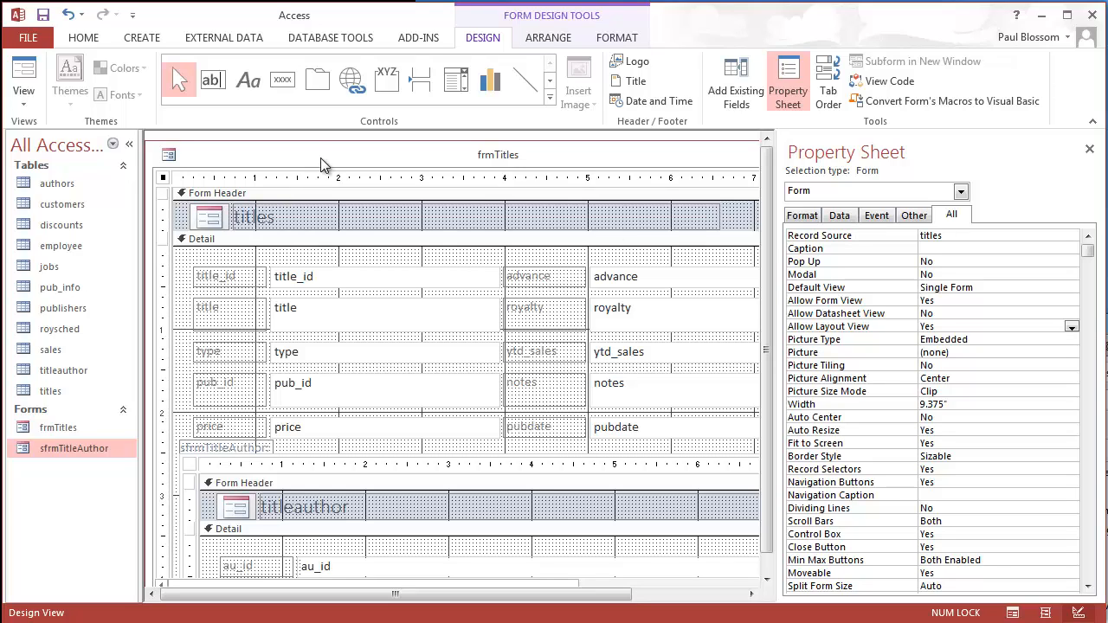
left_click(312, 462)
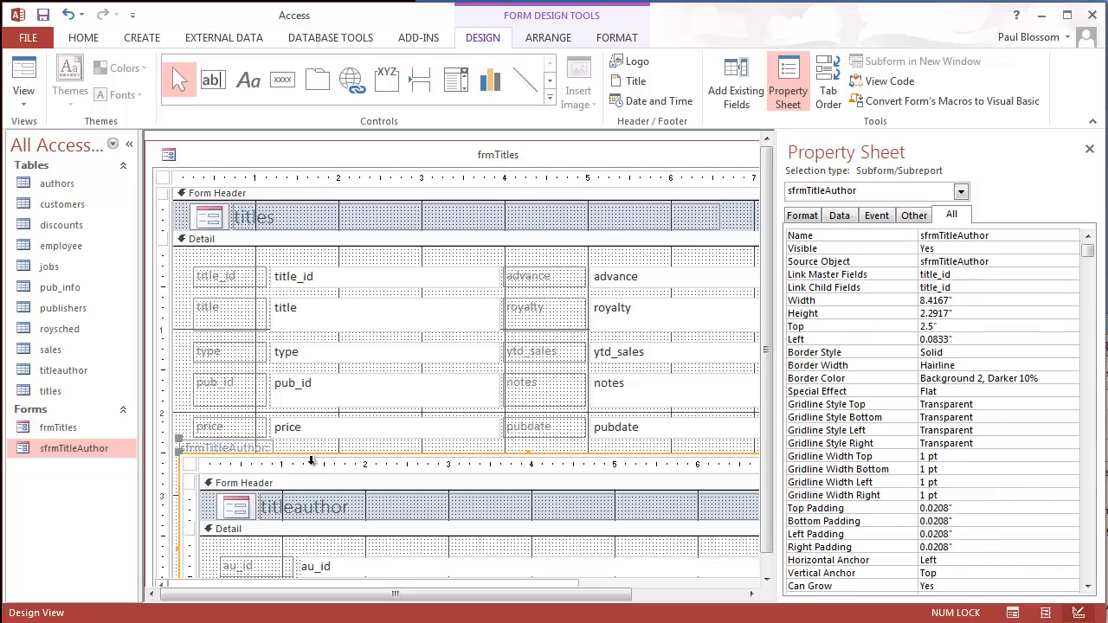
left_click(190, 465)
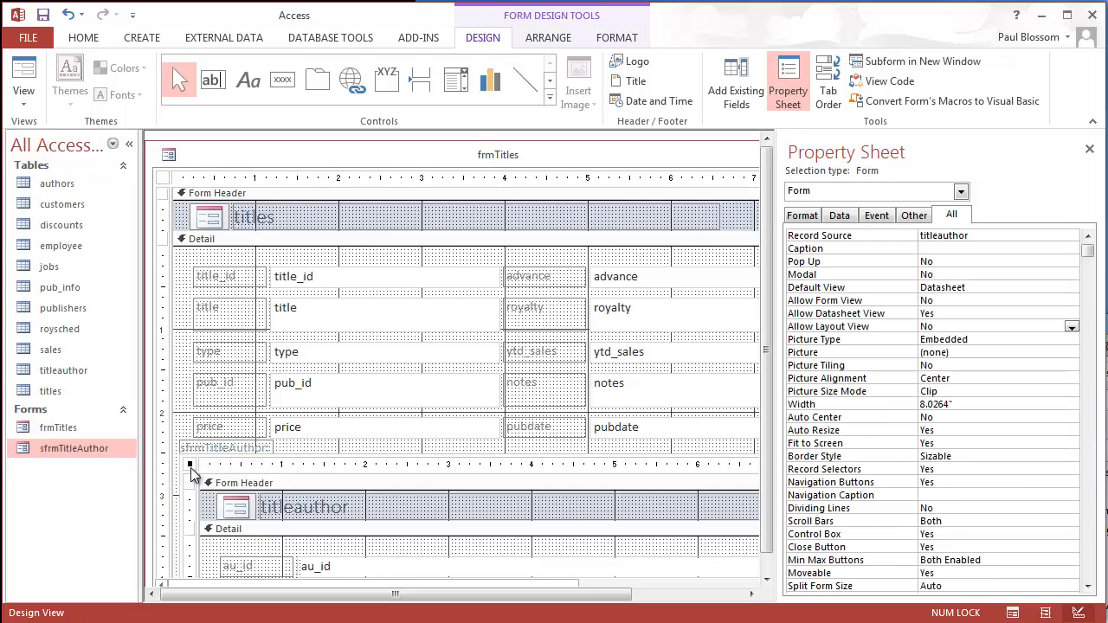
left_click(841, 216)
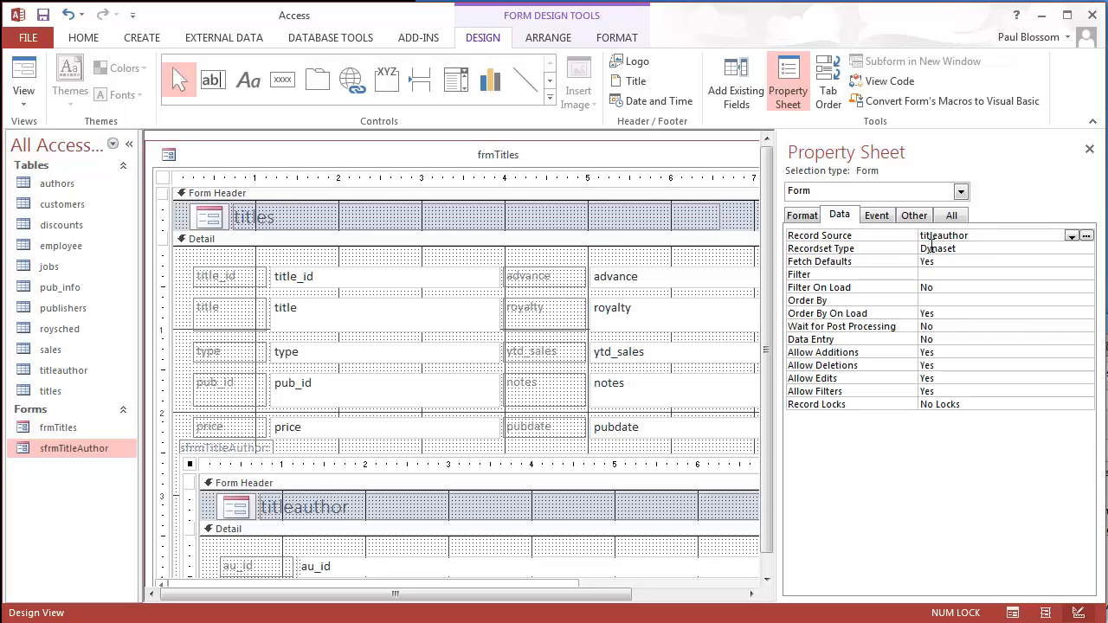
left_click(803, 216)
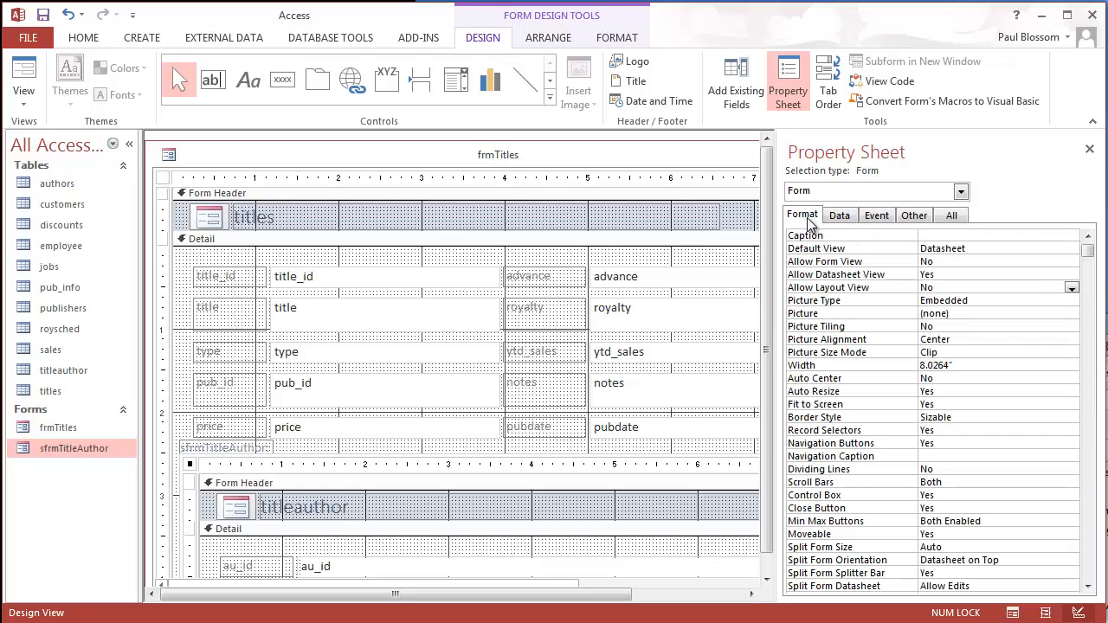
left_click(302, 459)
left_click(308, 459)
left_click(322, 459)
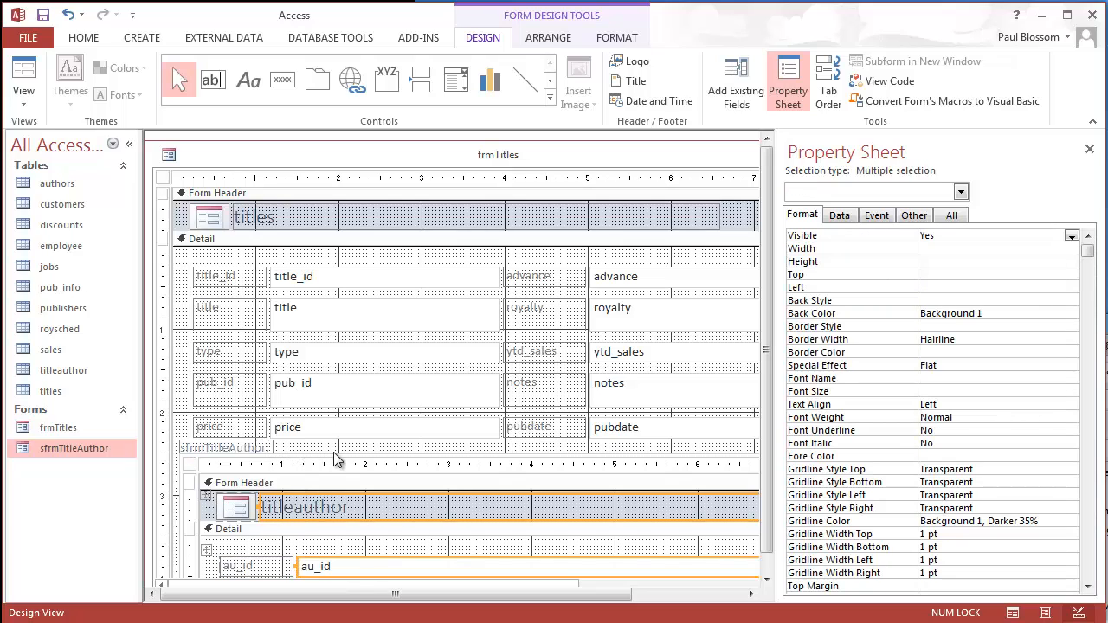
left_click(338, 452)
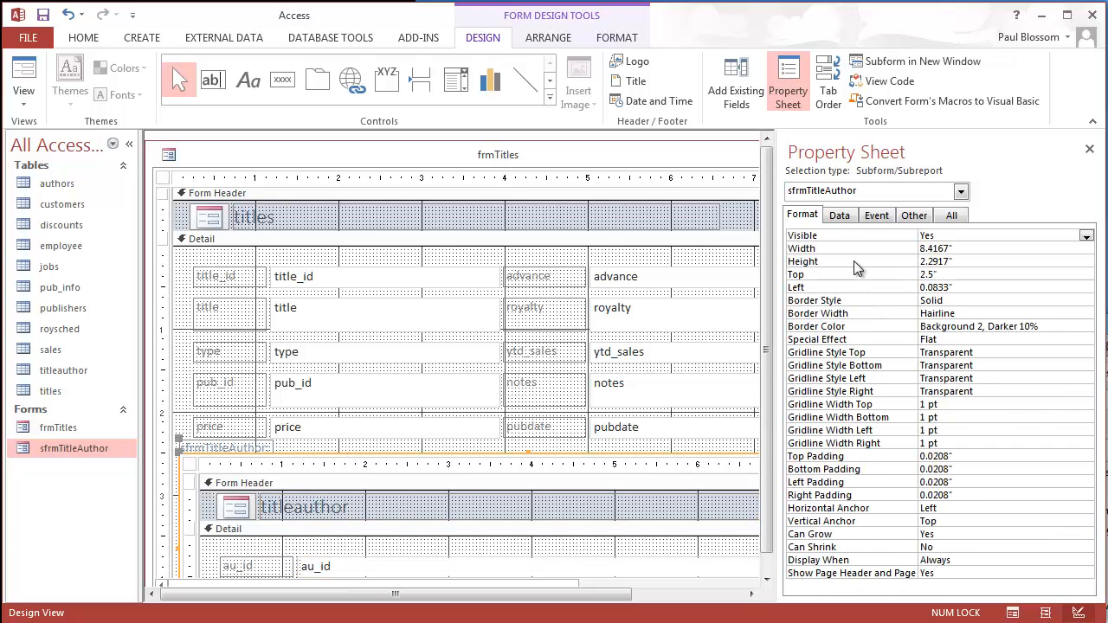
left_click(840, 216)
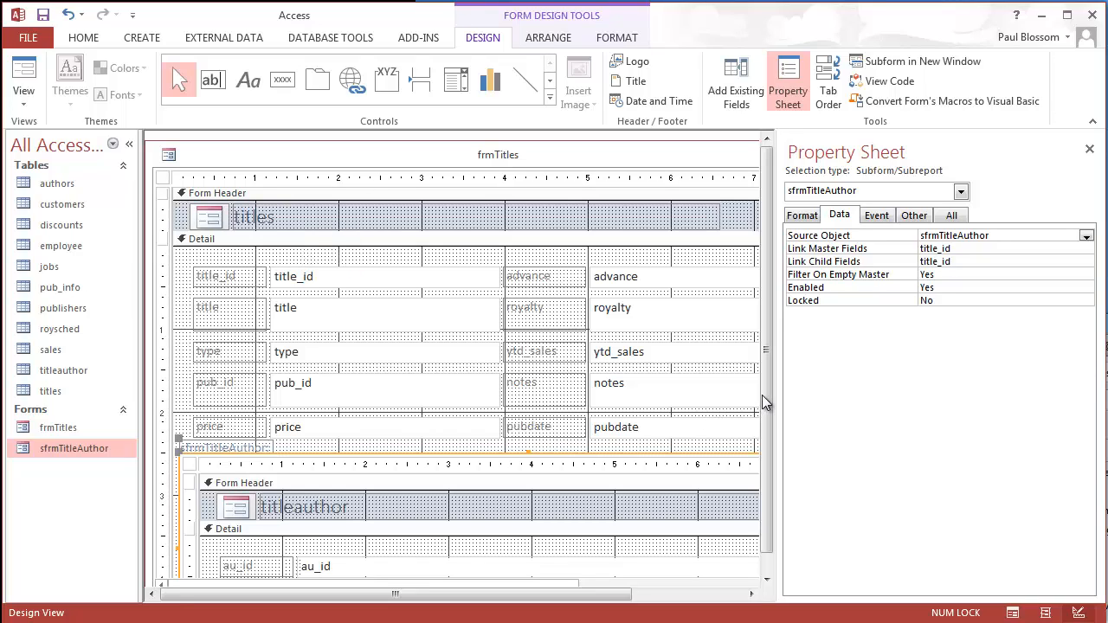
Save frmTitles, close the property sheet and switch the form to Form View
scroll(762, 509, "down", 1)
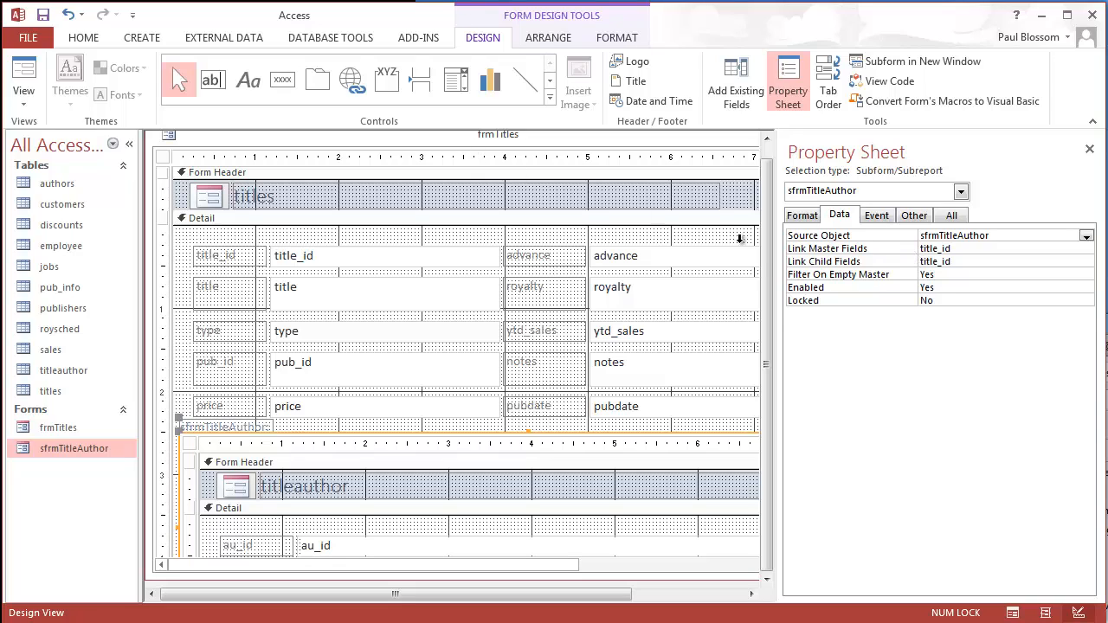
left_click_drag(770, 249, 766, 200)
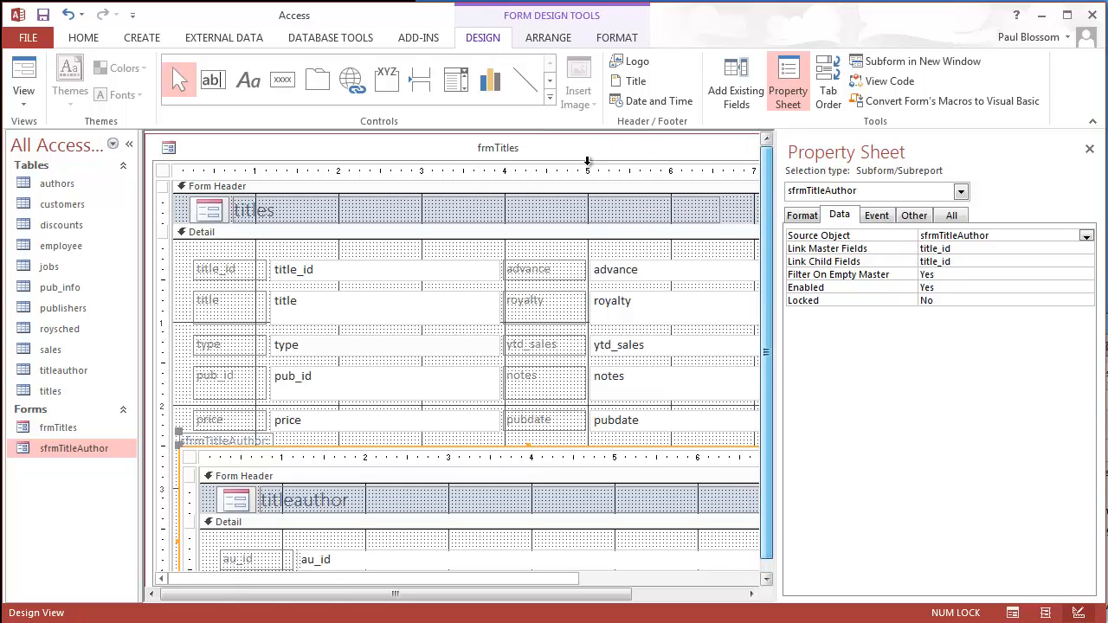
right_click(541, 149)
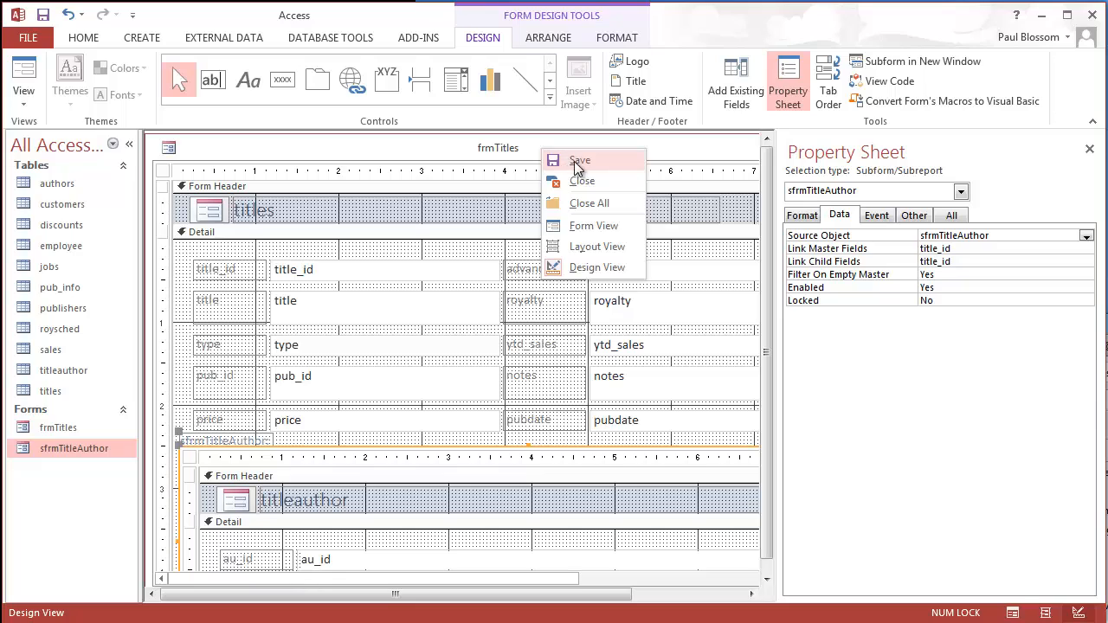
left_click(574, 162)
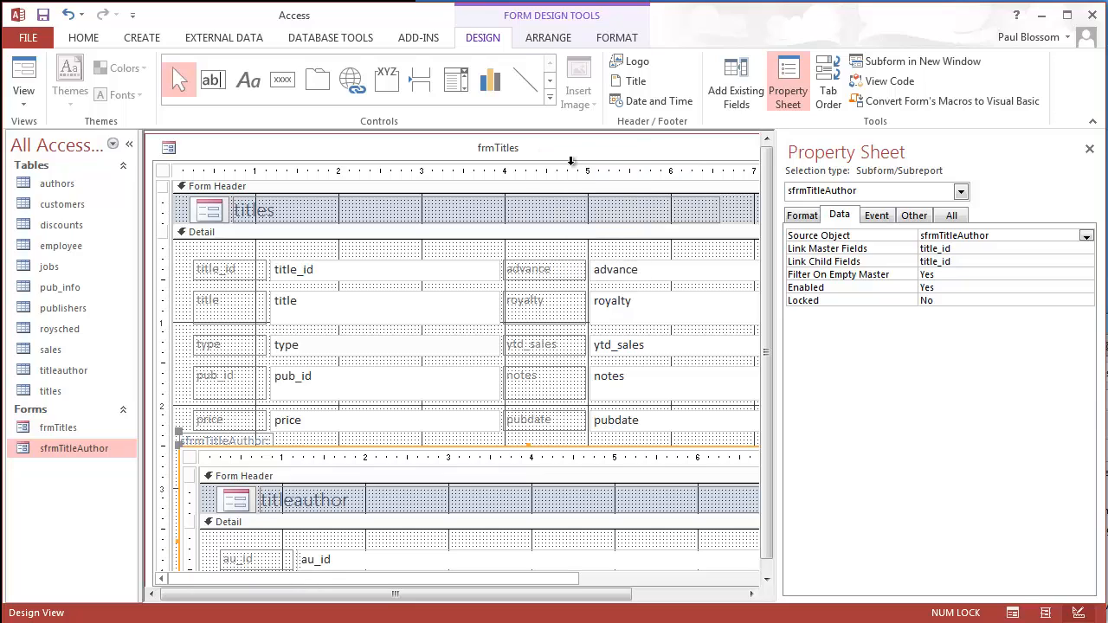
left_click(1091, 149)
right_click(681, 144)
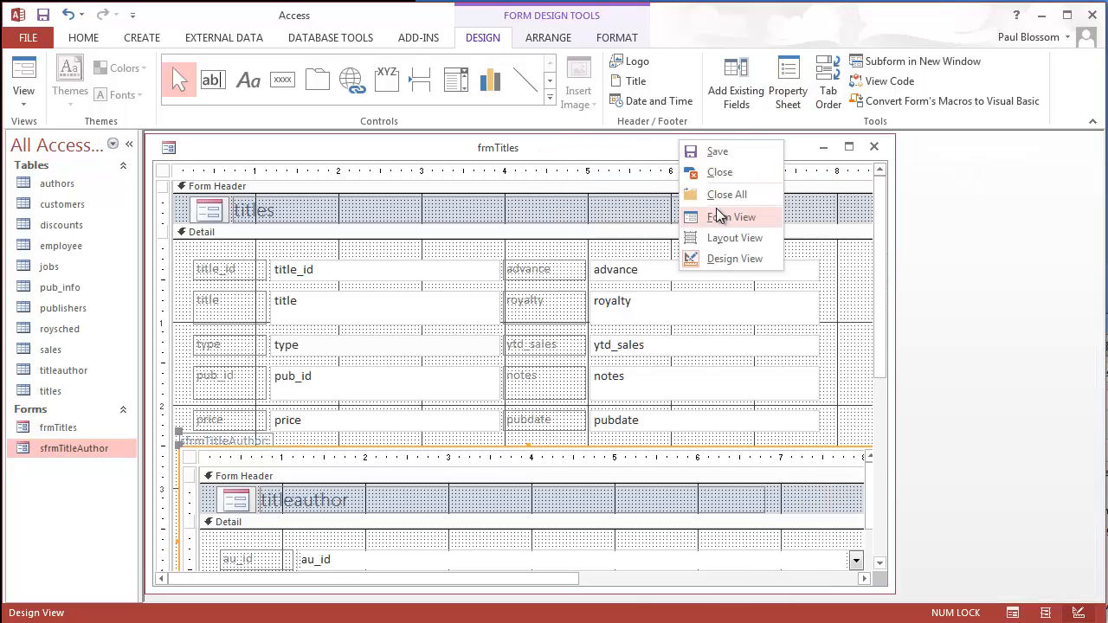
left_click(717, 217)
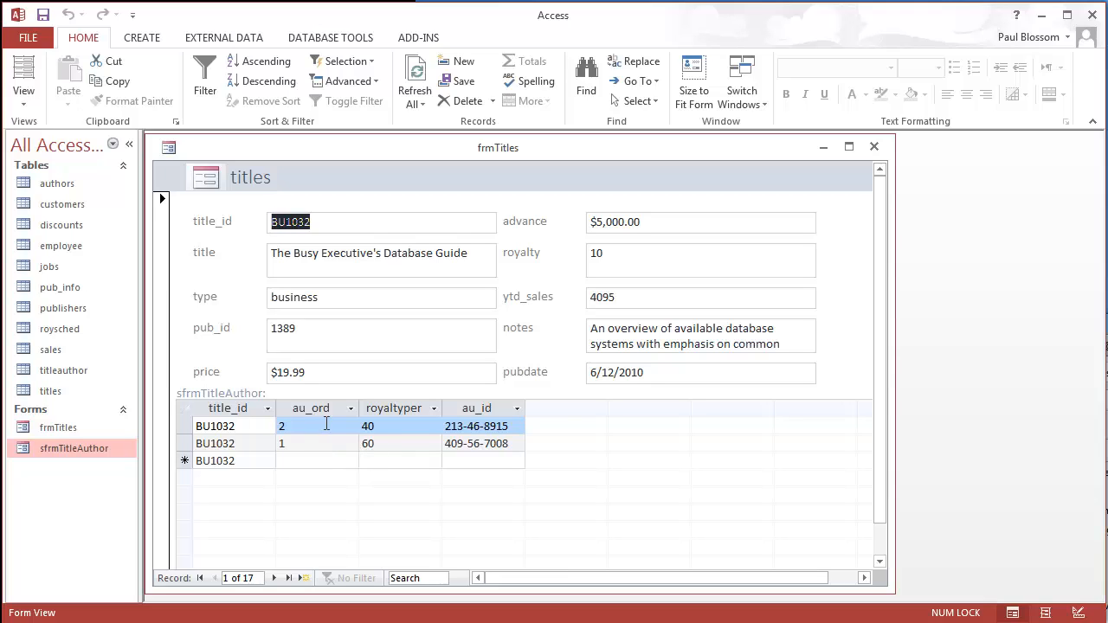
Check the author choices offered by the au_id drop-down list in the subform's first row
left_click(500, 426)
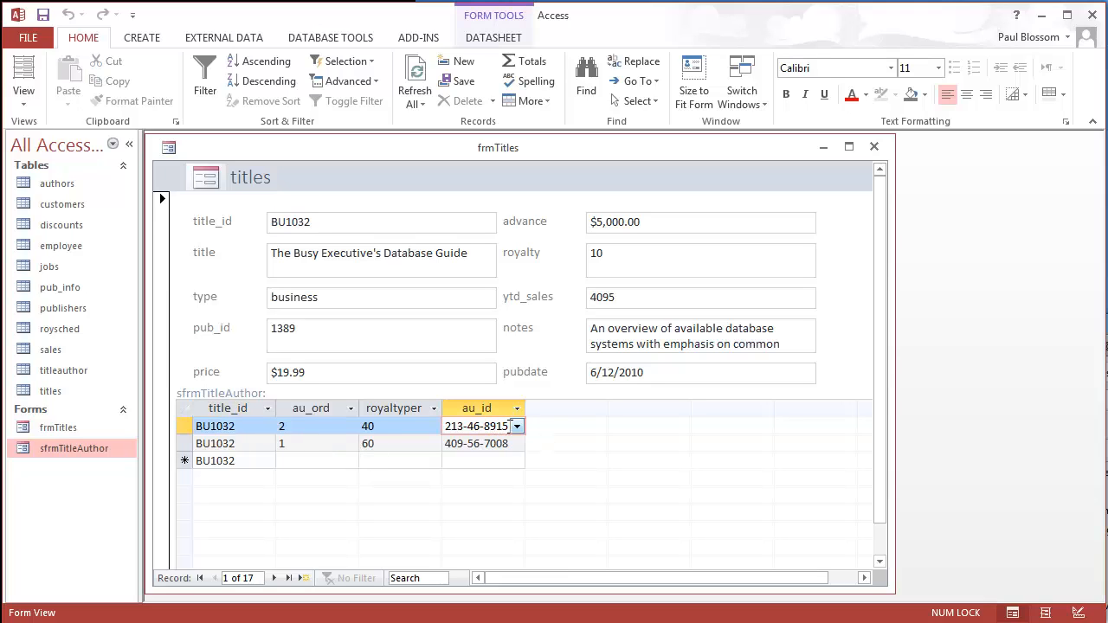
left_click(517, 426)
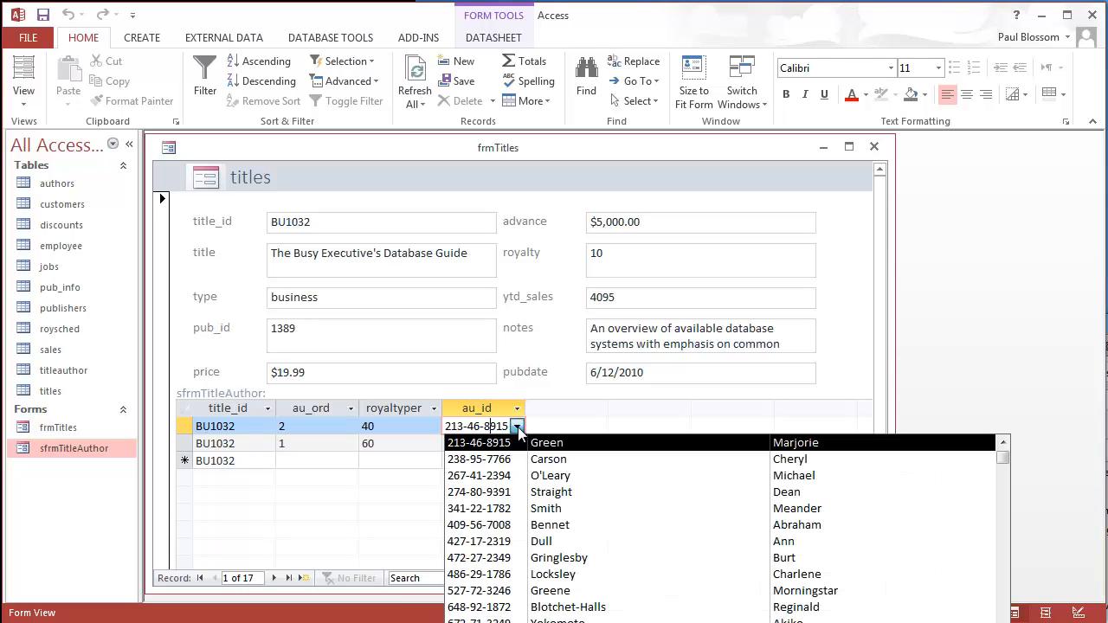
left_click(375, 461)
Add a third author row for title BU1032 with au_ord 3, royaltyper 0 and the sixth listed author as au_id
left_click(326, 459)
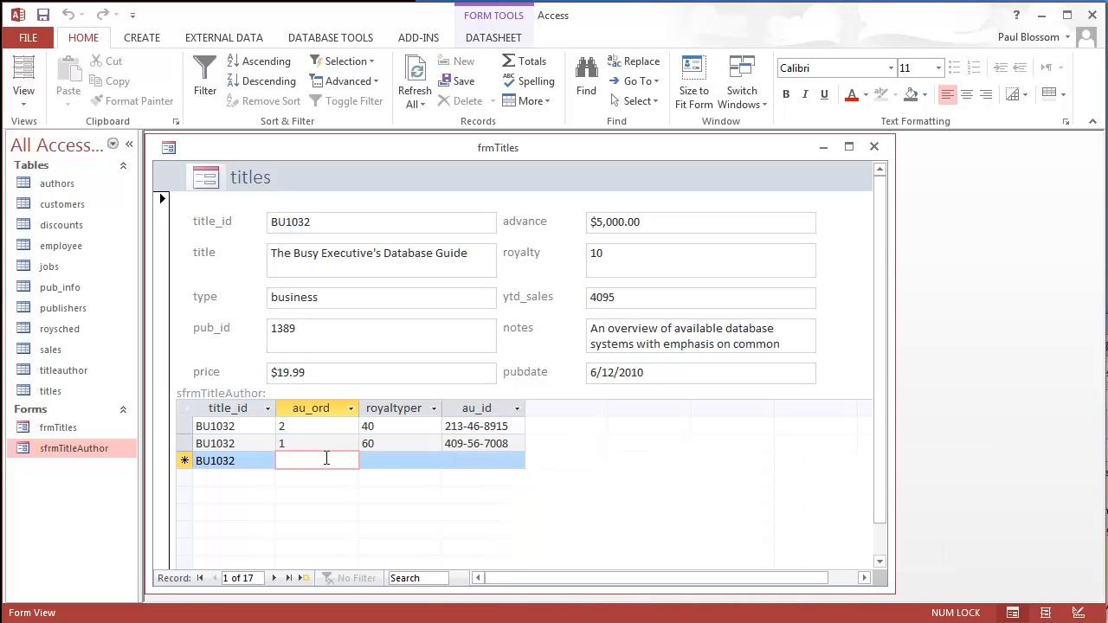
type("3")
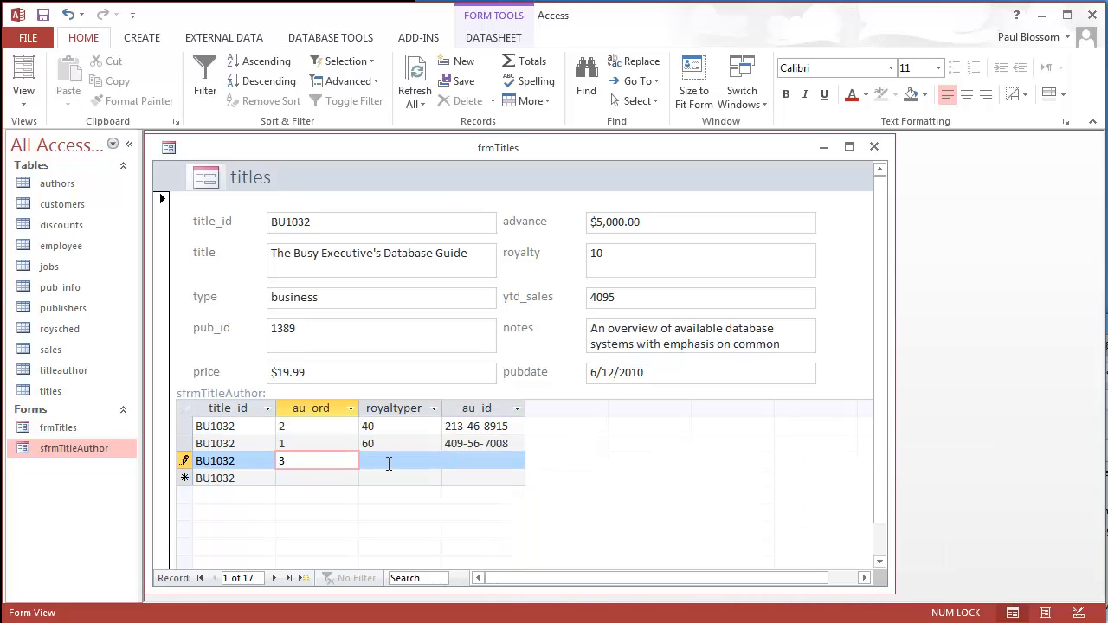
left_click(389, 464)
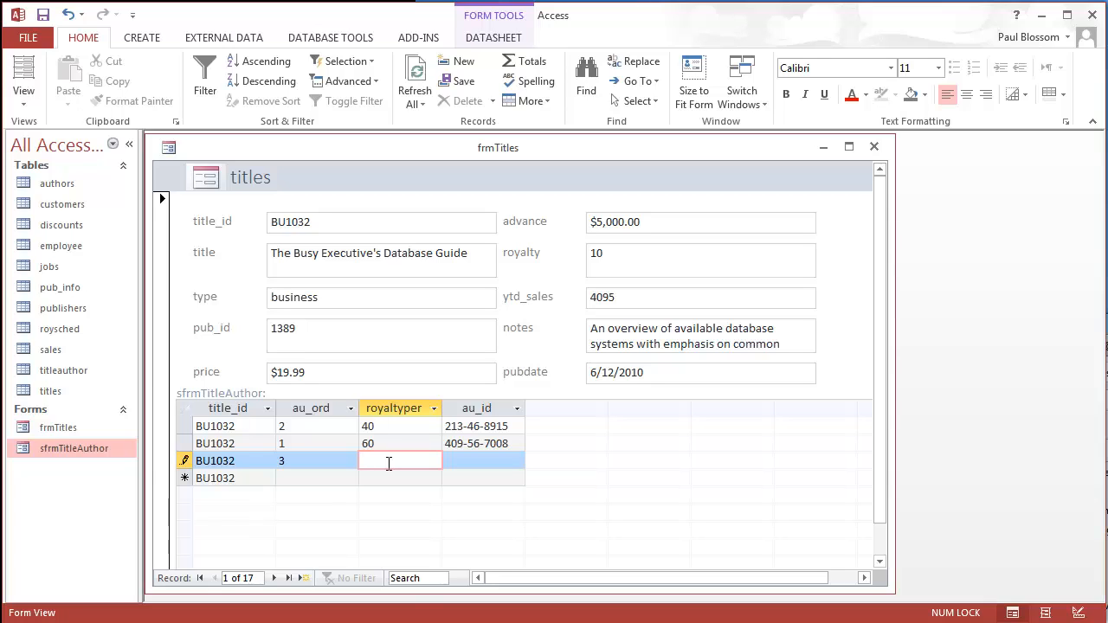
left_click(455, 462)
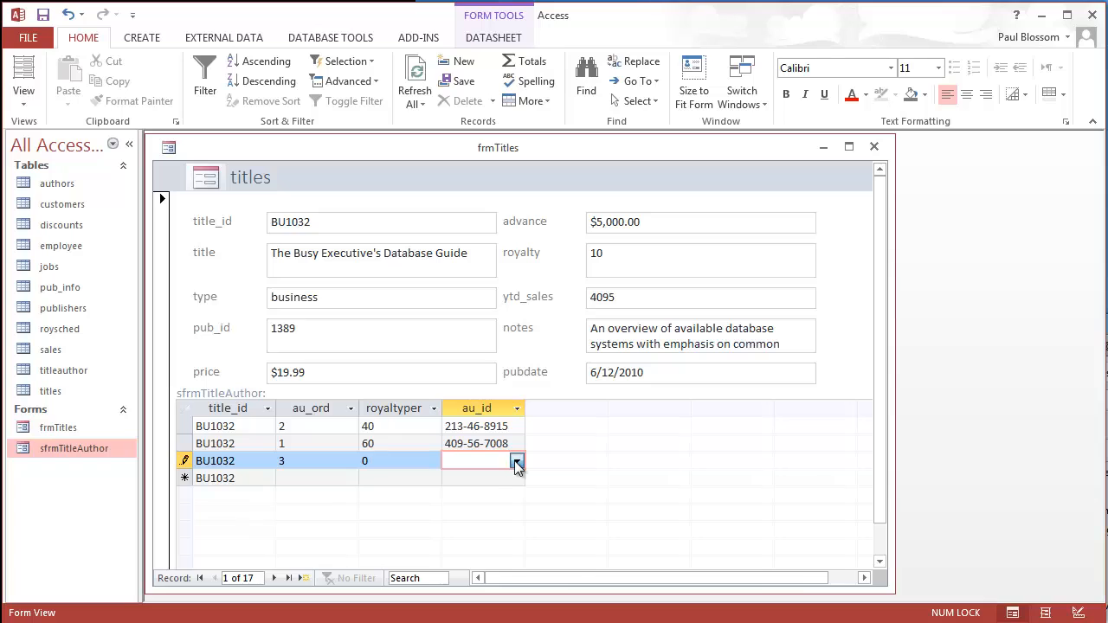
left_click(517, 463)
left_click(546, 559)
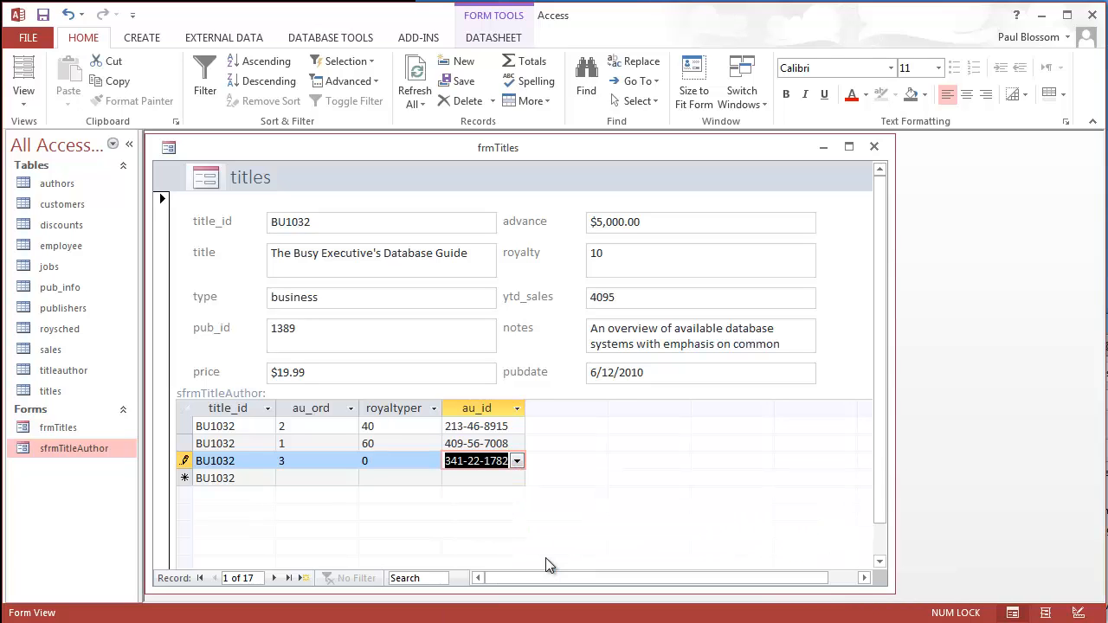
left_click(394, 478)
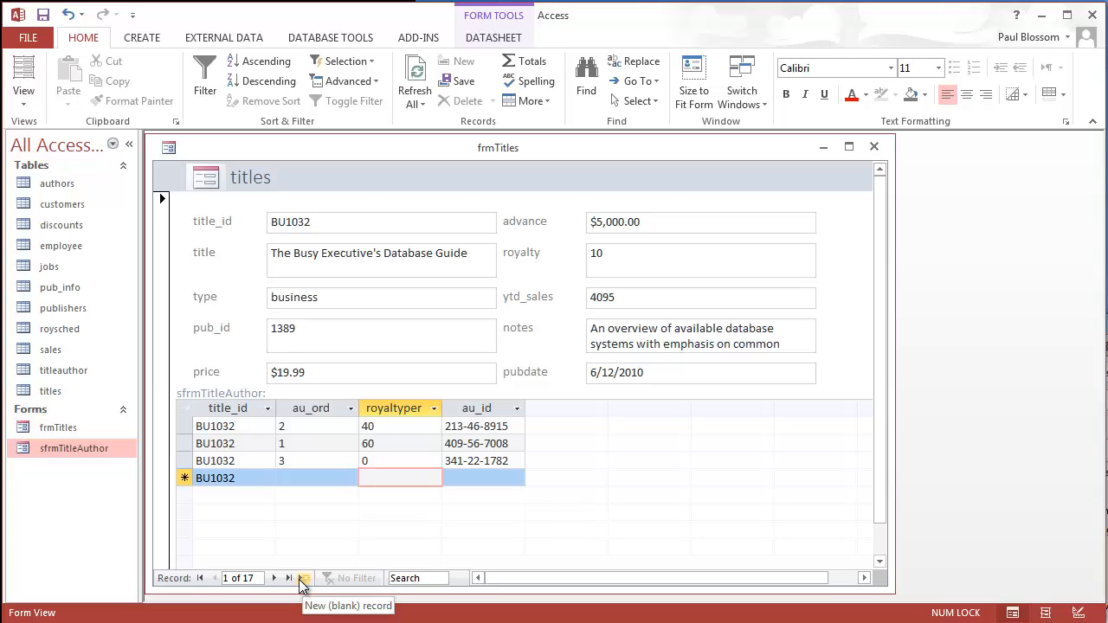
Start a new title record with title_id APB202 and the title "I like apples"
left_click(304, 579)
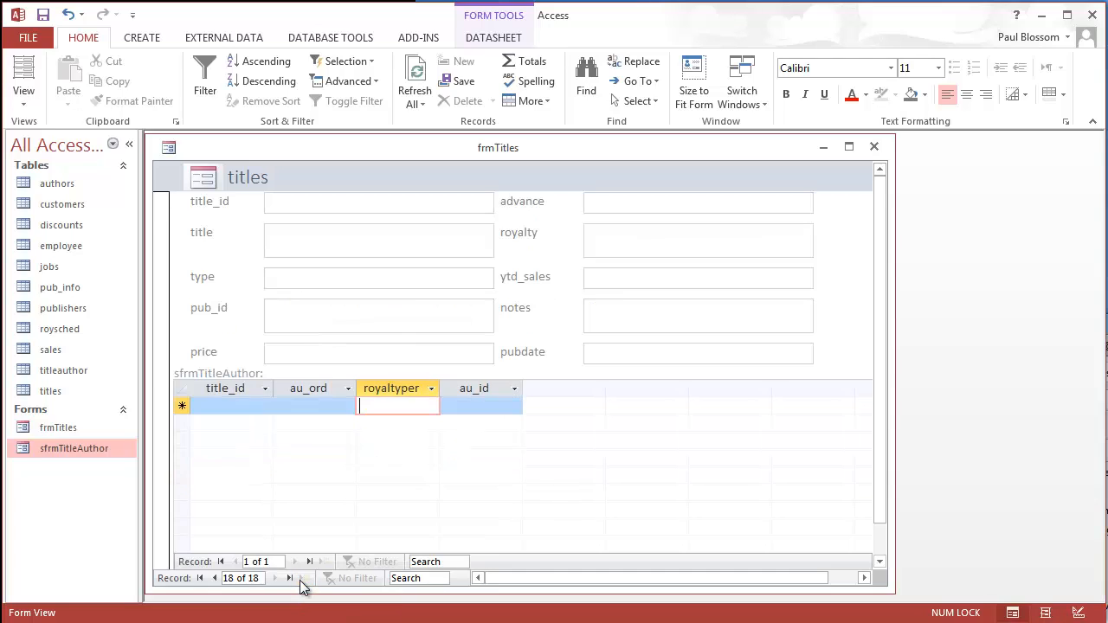
left_click(274, 200)
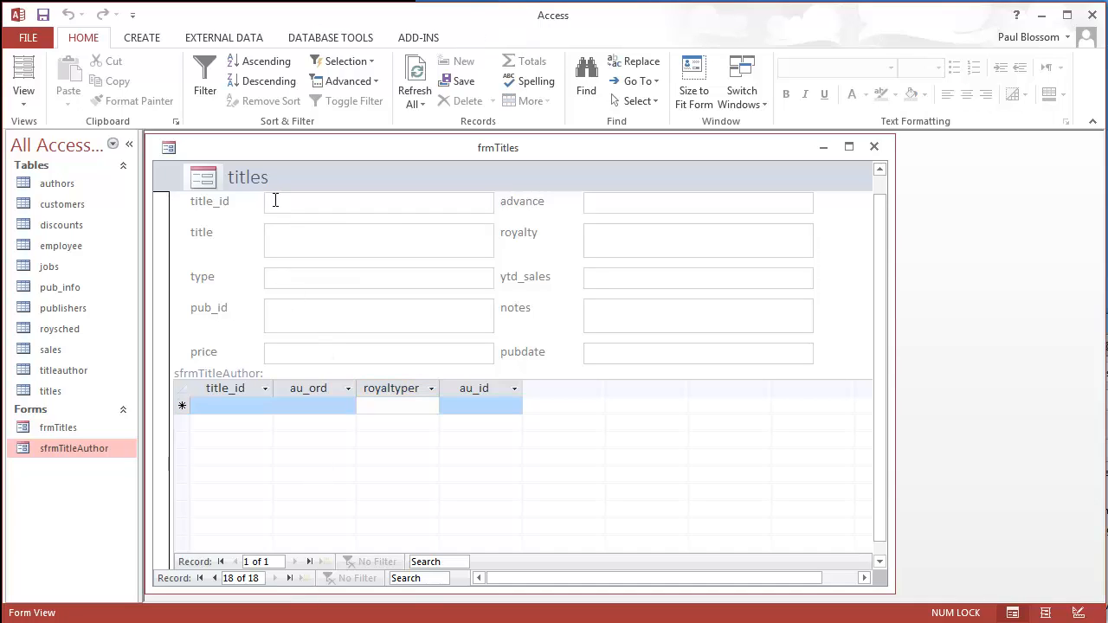
type("APB202")
left_click(339, 242)
type("like apples")
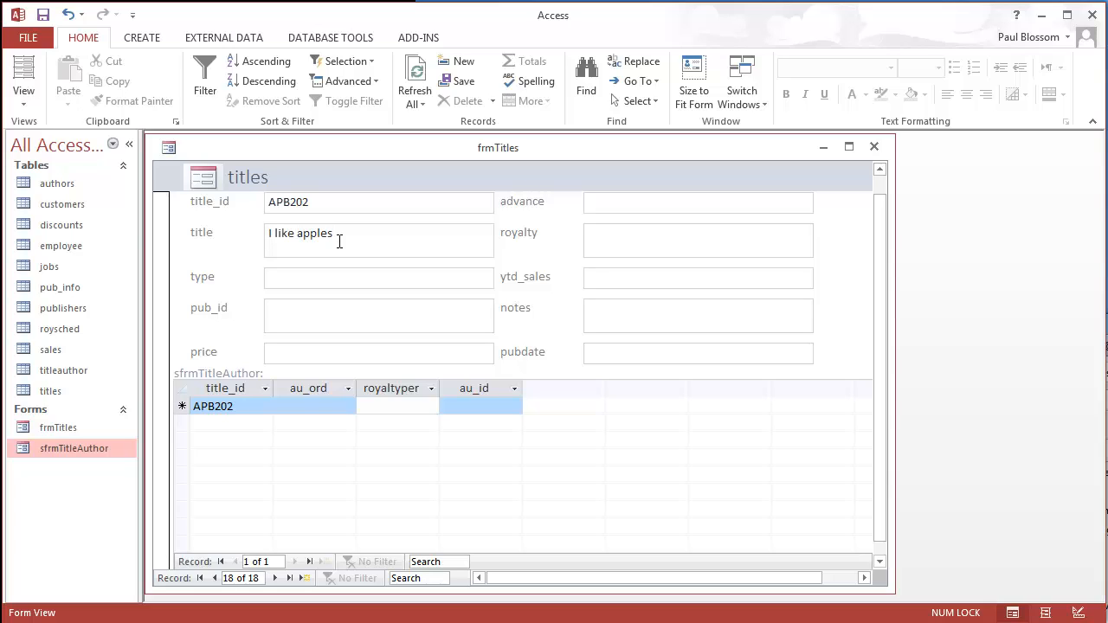
Look up a publisher ID in the publishers table and enter 0736 as the new title's pub_id
left_click(292, 311)
left_click(74, 311)
double_click(75, 311)
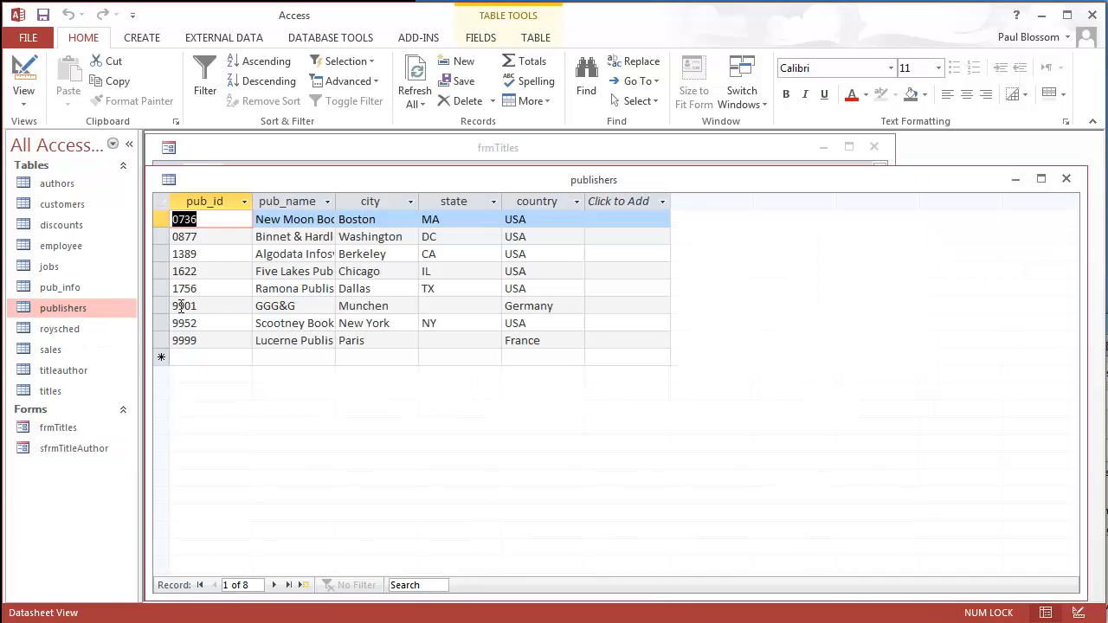
left_click(1066, 178)
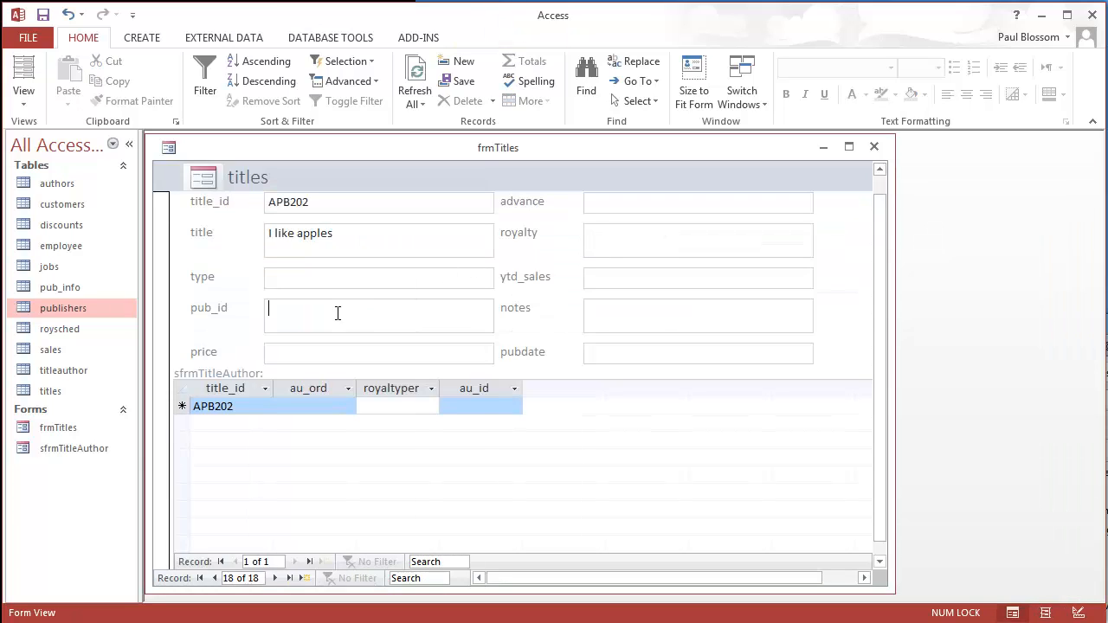
type("0736")
Set the new title's price to 10.95 and its pubdate to 3/12/2014
left_click(317, 347)
type("10.95")
left_click(608, 353)
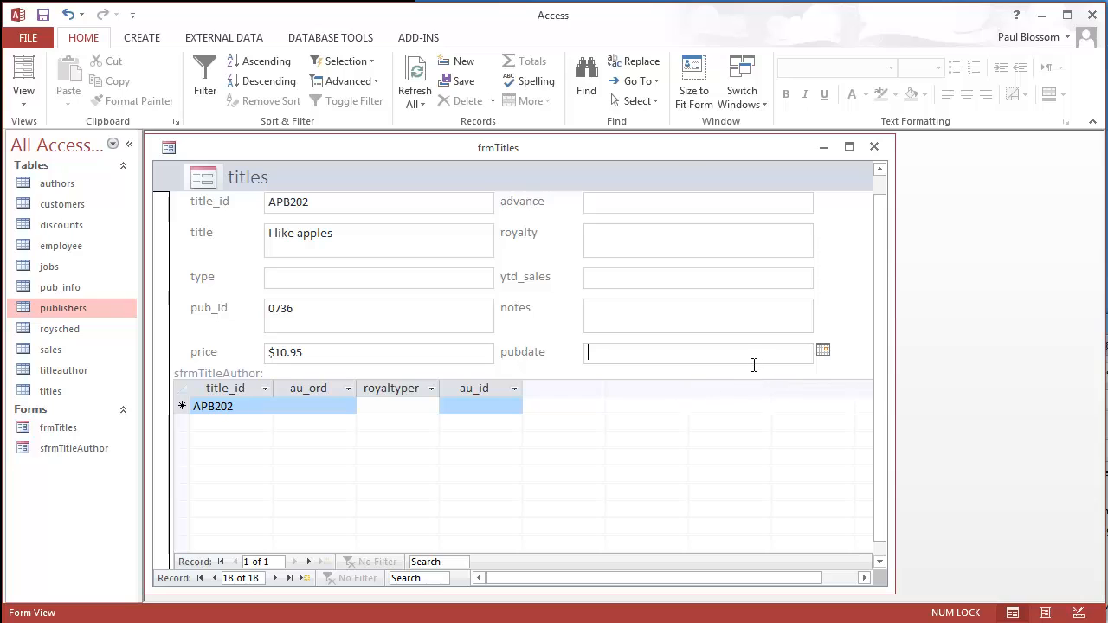
left_click(822, 353)
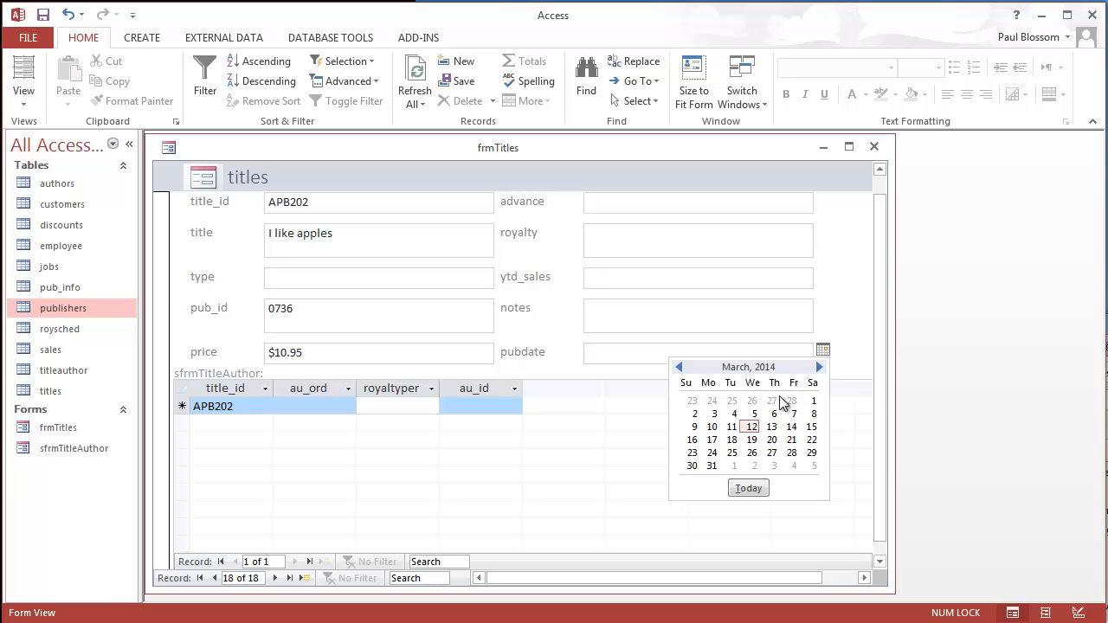
left_click(750, 428)
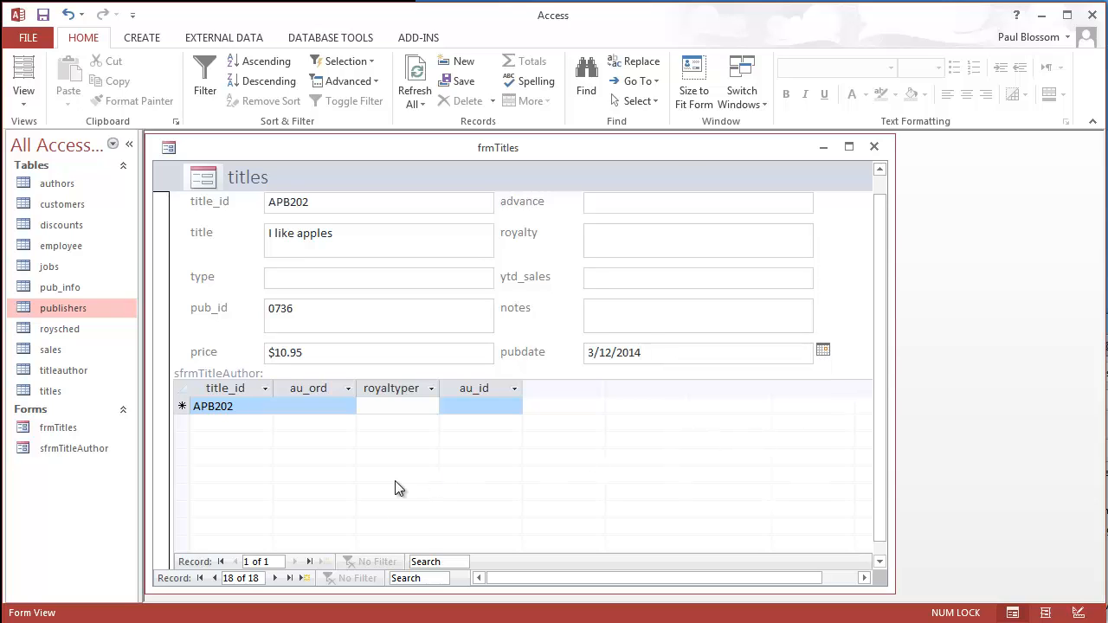
Try to move into the author subform, dismiss the alert and fill in the title's type as Psychology
left_click(300, 409)
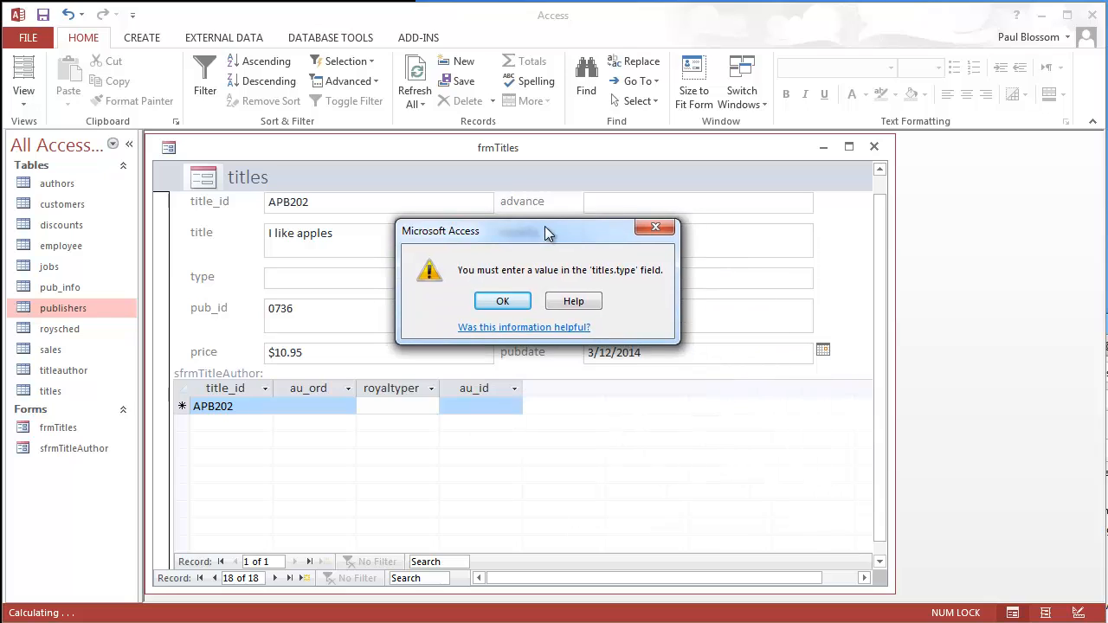
left_click(500, 303)
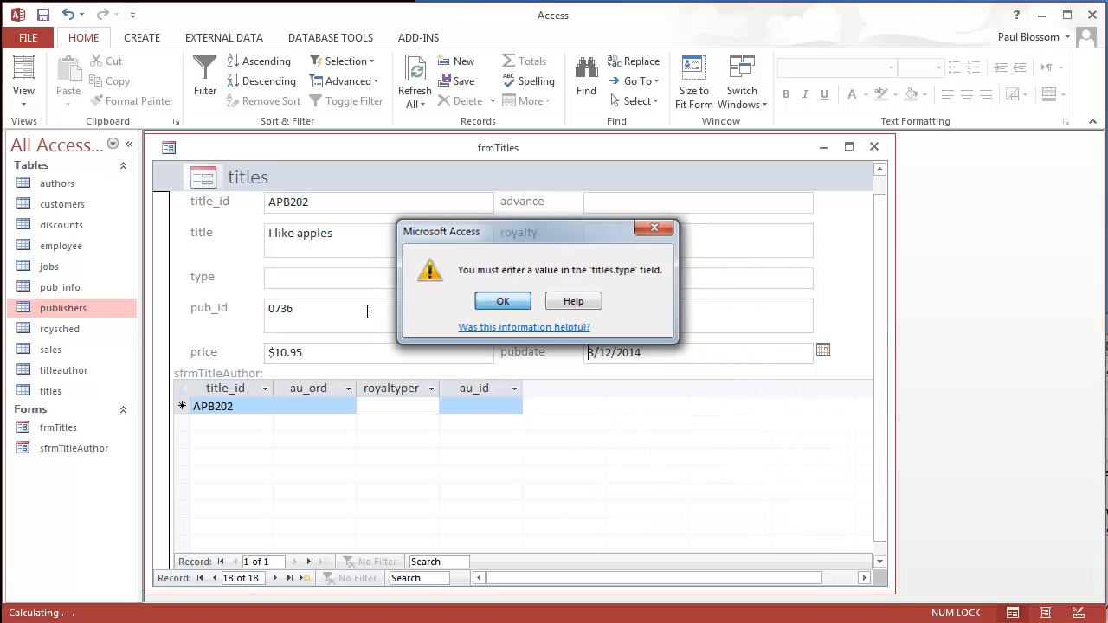
left_click(299, 281)
type("Ps")
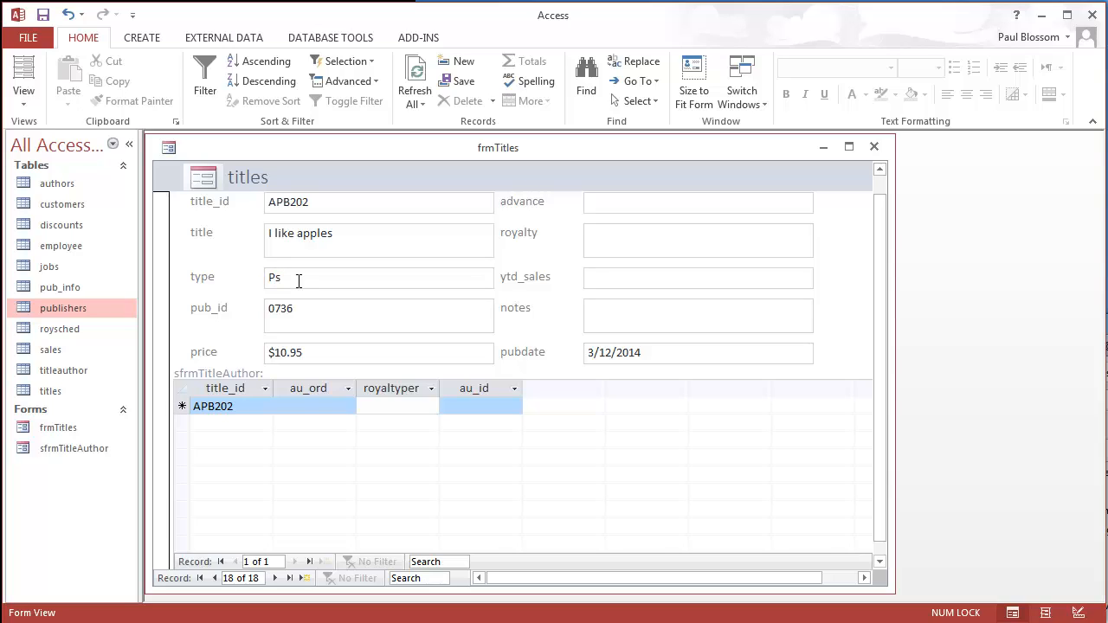
type("ychology")
Add an author row for APB202 with au_ord 1, royaltyper 100 and the eleventh listed author, then move to a blank record and back
left_click(306, 405)
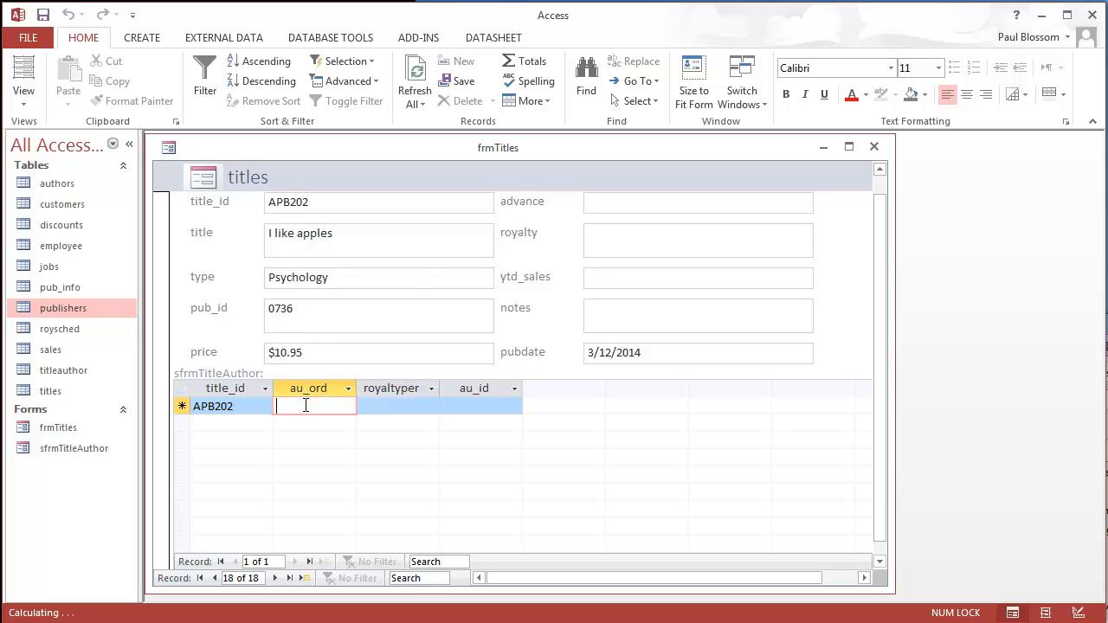
type("1")
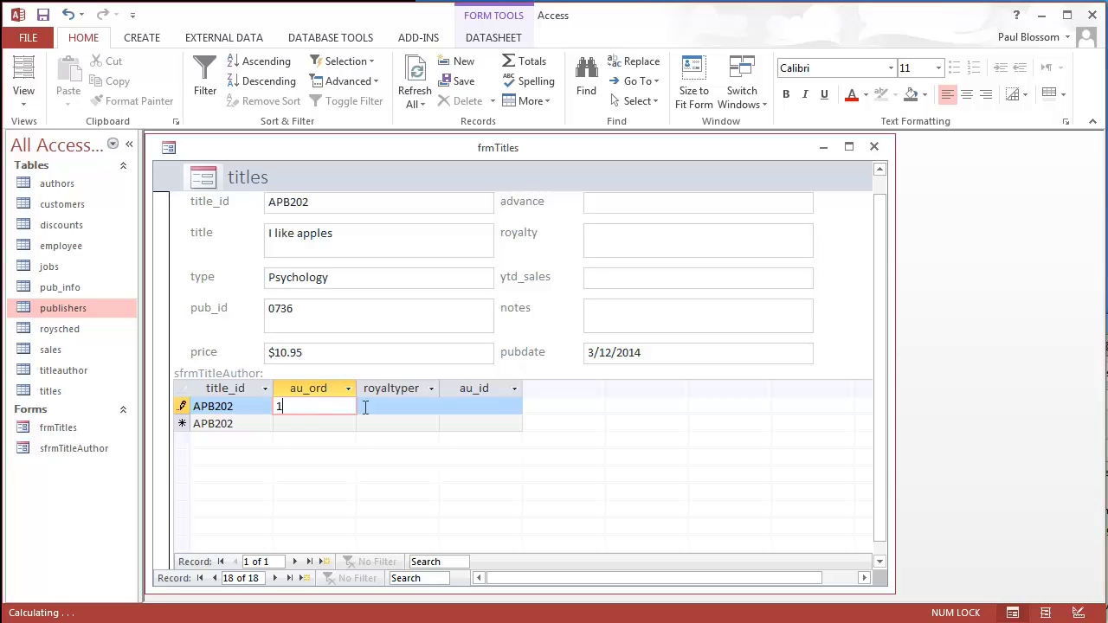
left_click(367, 407)
type("10")
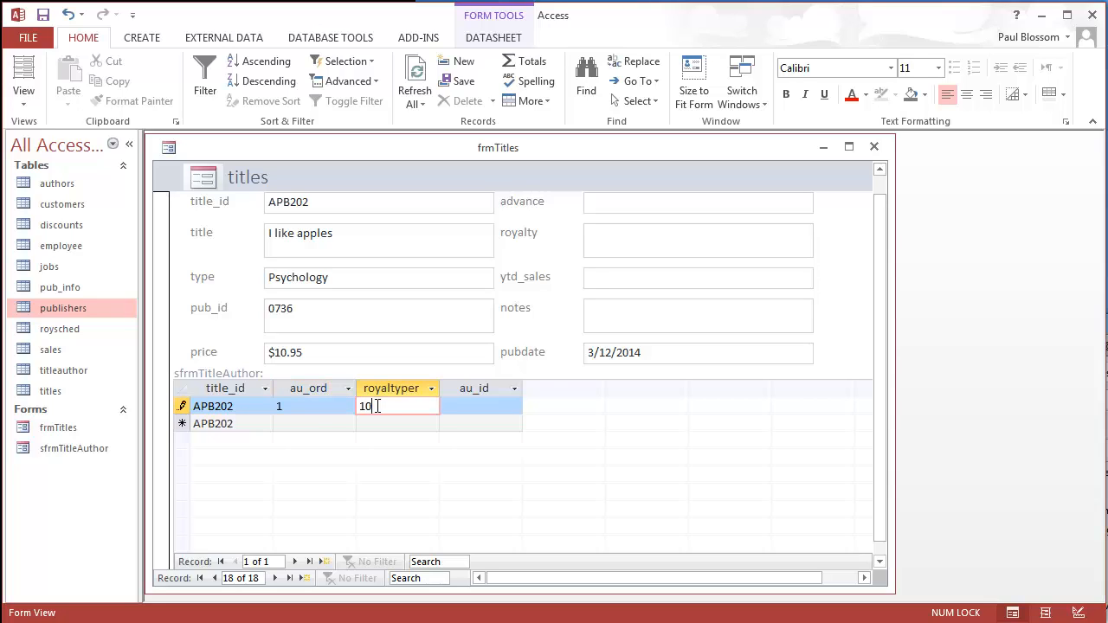
type("0")
left_click(498, 407)
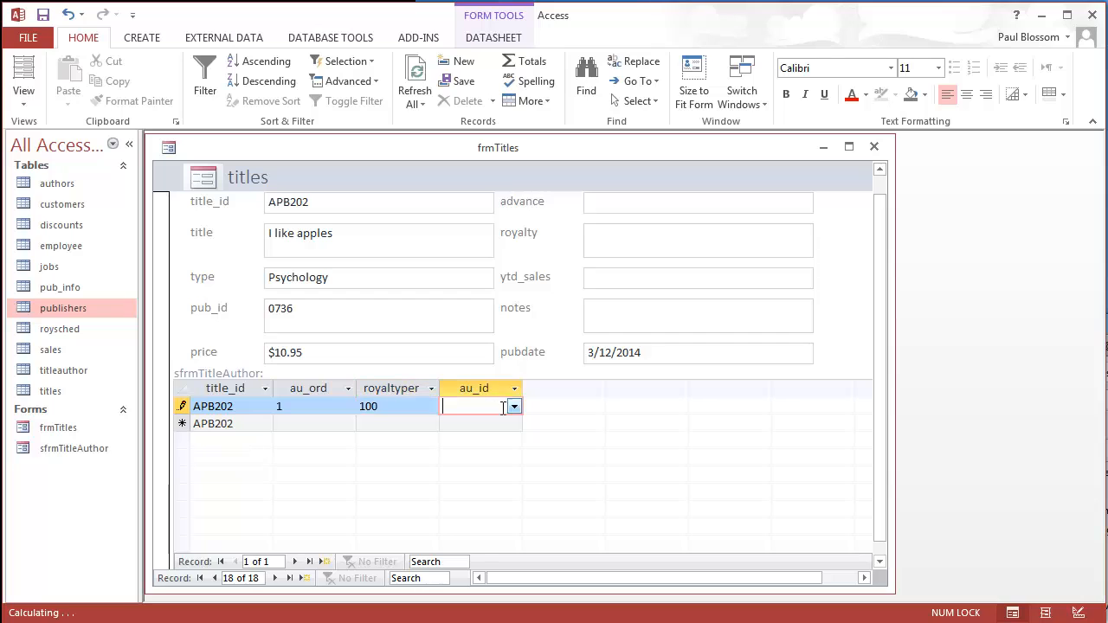
left_click(514, 407)
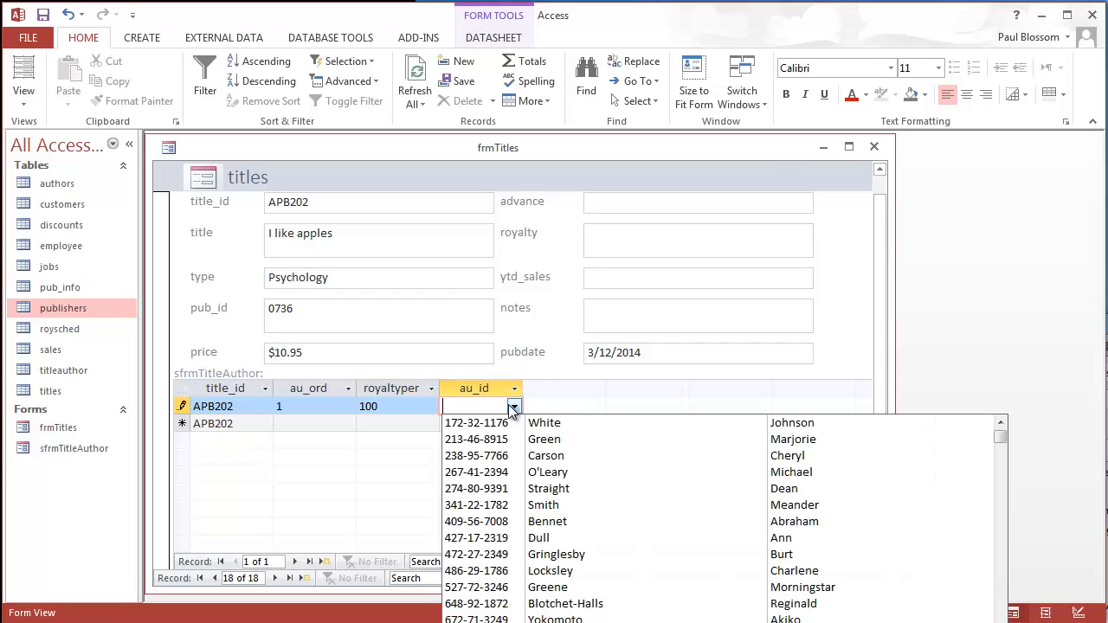
left_click(557, 587)
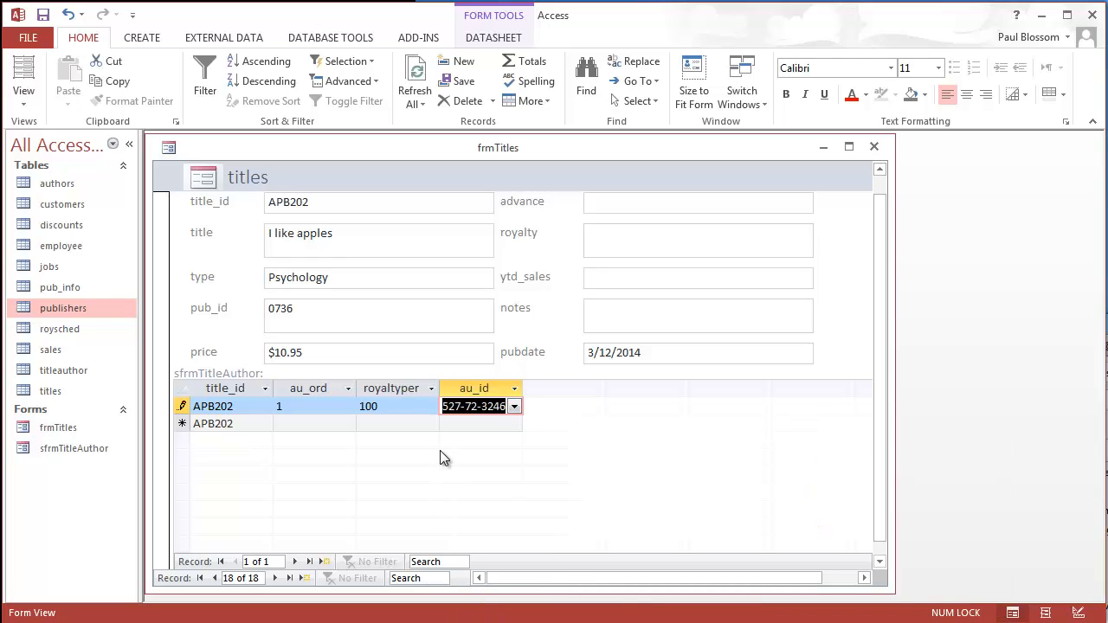
left_click(305, 579)
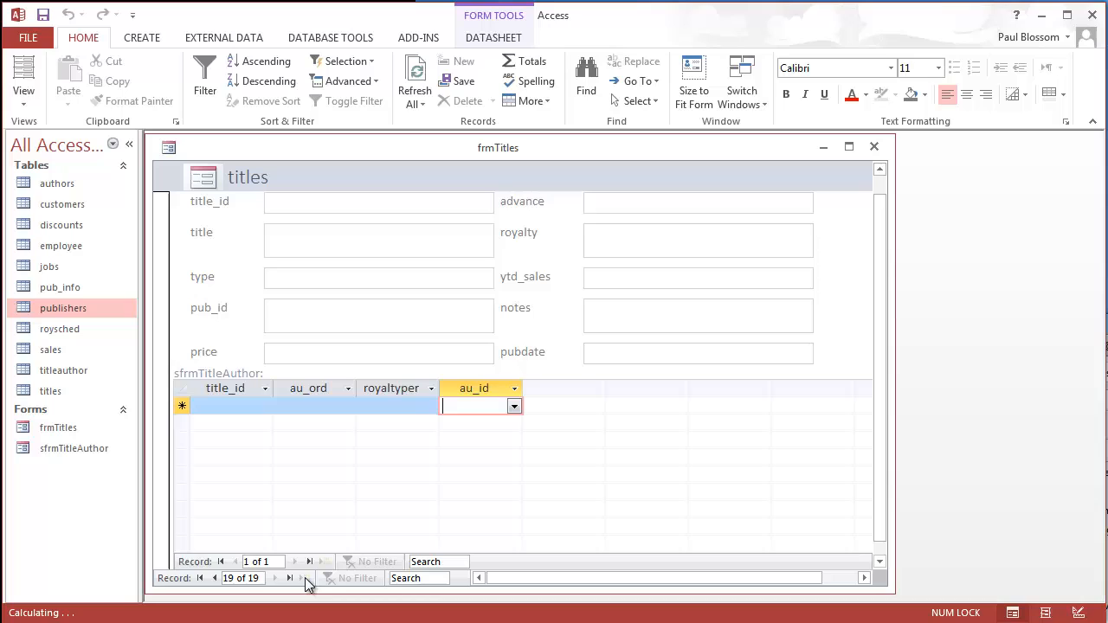
left_click(215, 578)
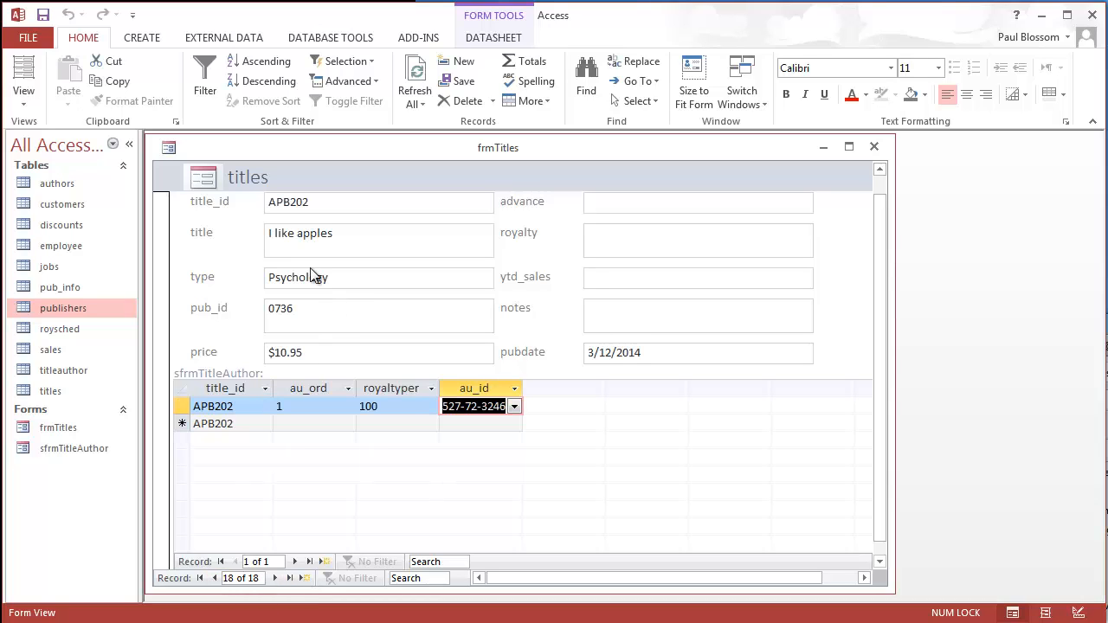